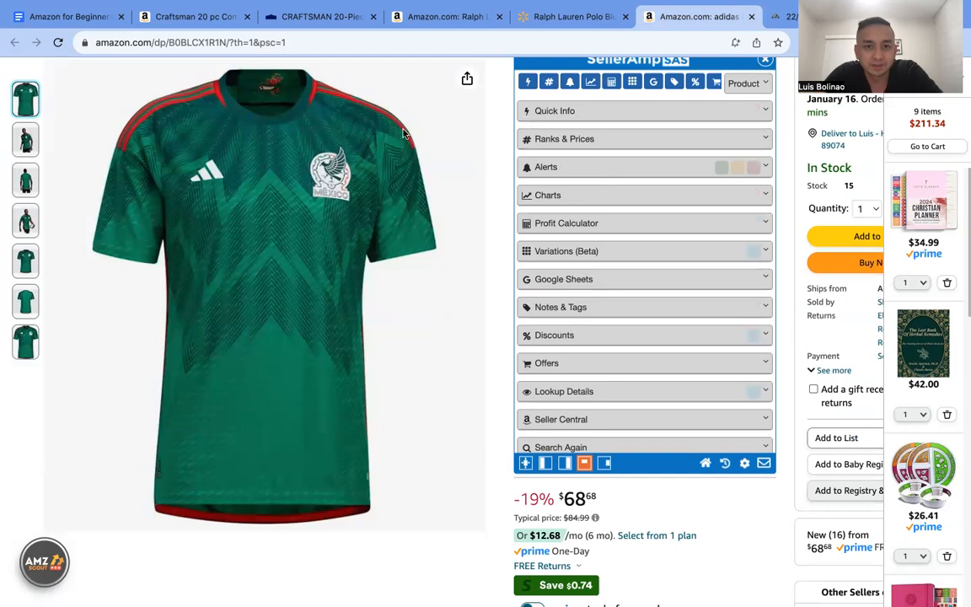
Step: Expand the SellerAmp Quick Info section for the adidas Mexico 22 Home Authentic Jersey and reload the product page
scroll(719, 253, up, 3)
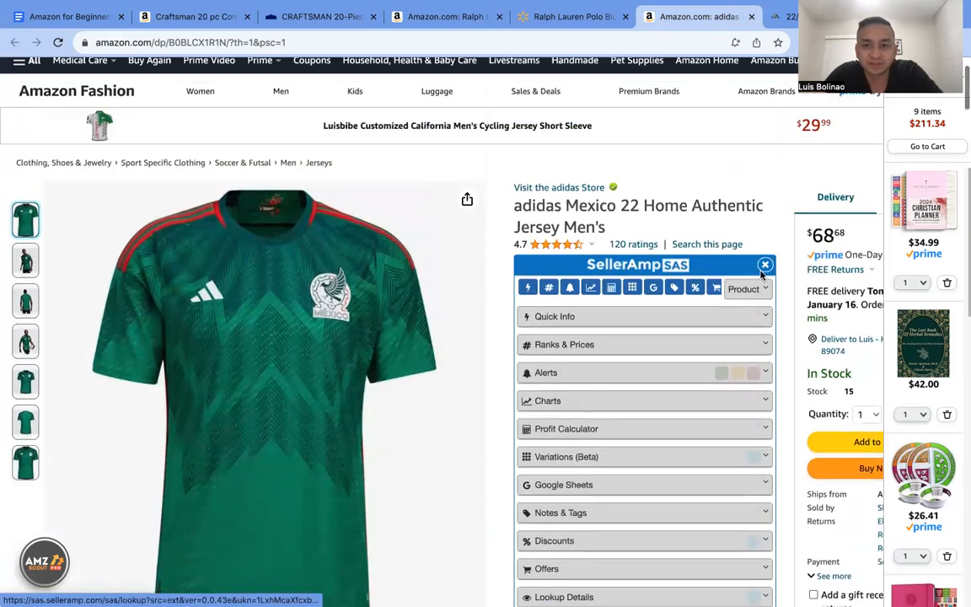
click(762, 330)
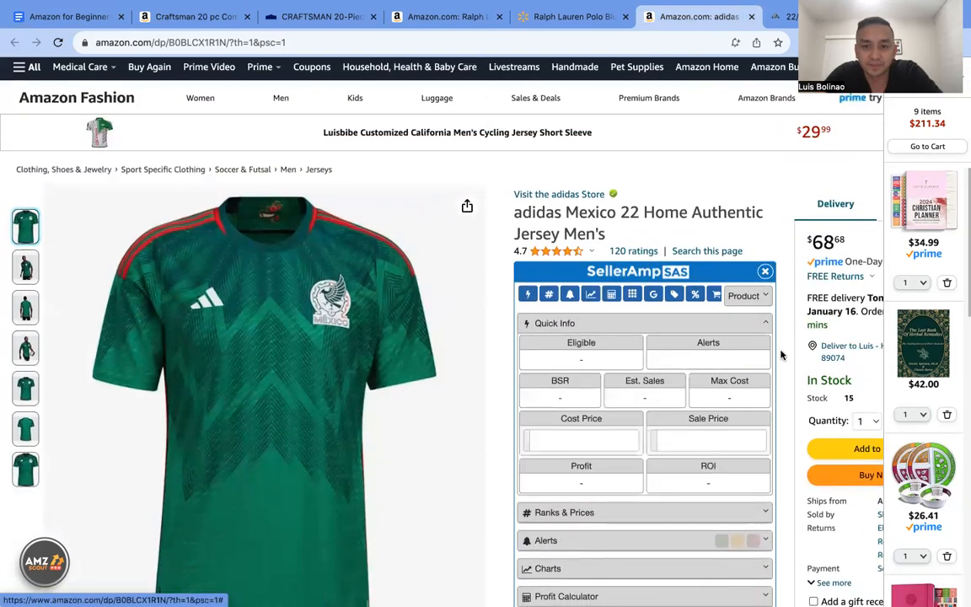
scroll(780, 353, down, 3)
scroll(780, 354, up, 2)
scroll(780, 353, up, 1)
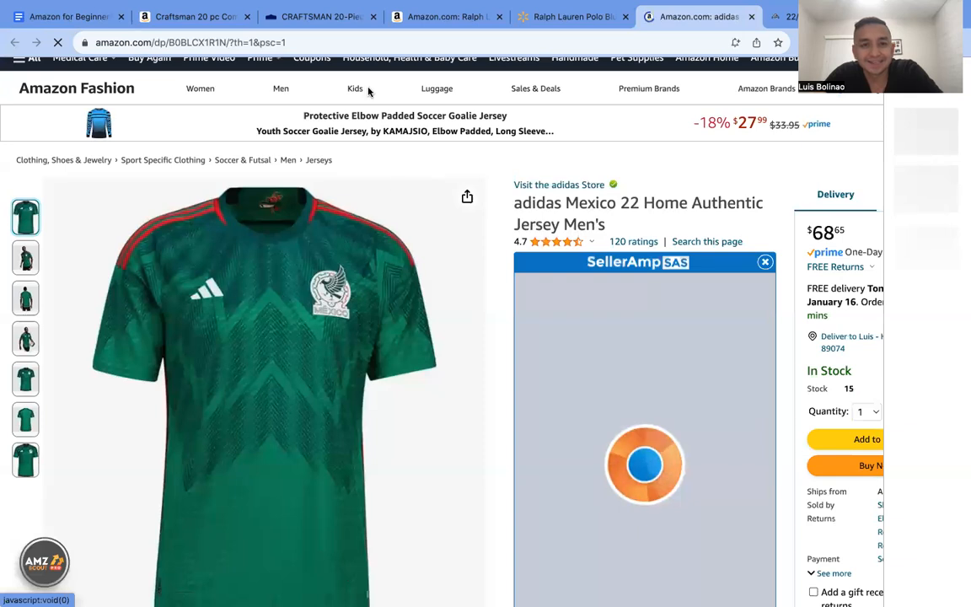
Step: Review the jersey's SellerAmp Quick Info, including eligibility, BSR, estimated sales, maximum cost, cost and sale prices, profit and ROI
scroll(758, 296, down, 2)
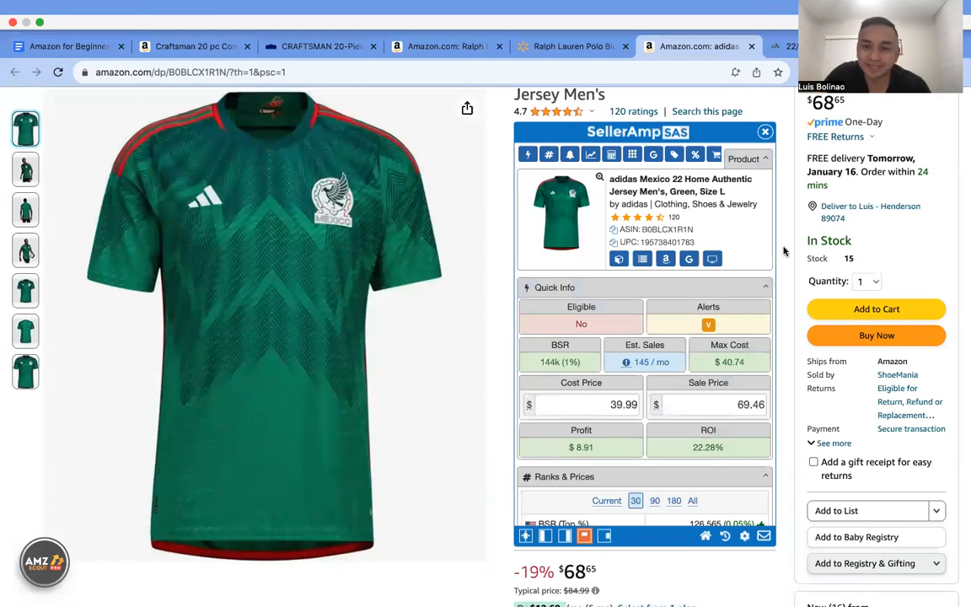
scroll(790, 259, down, 2)
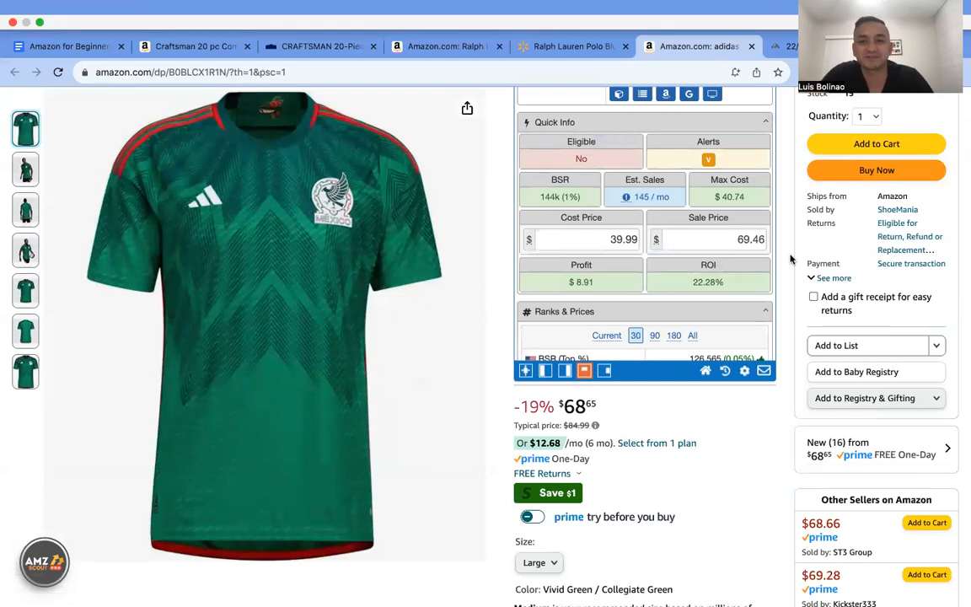
scroll(790, 259, up, 2)
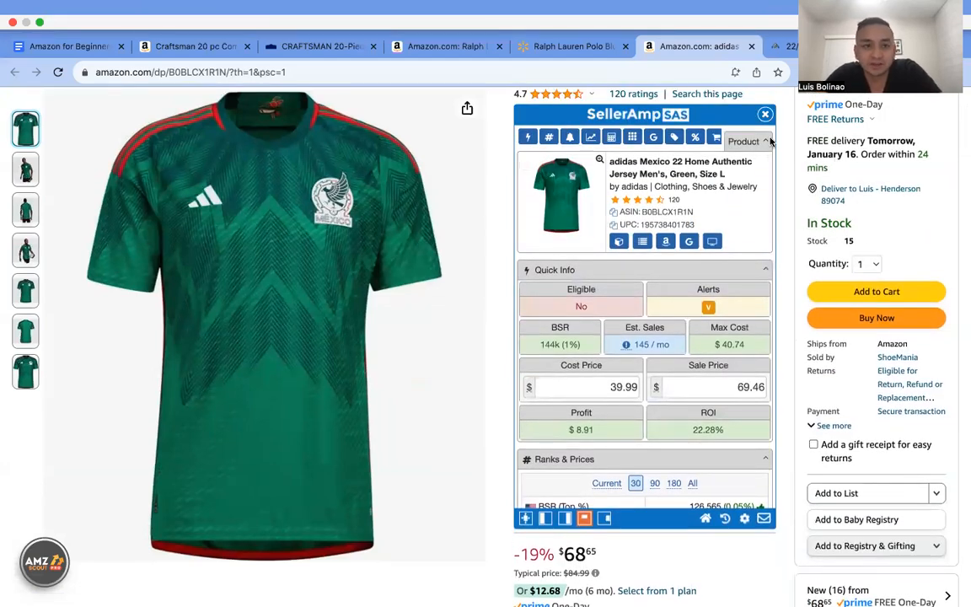
scroll(763, 202, down, 3)
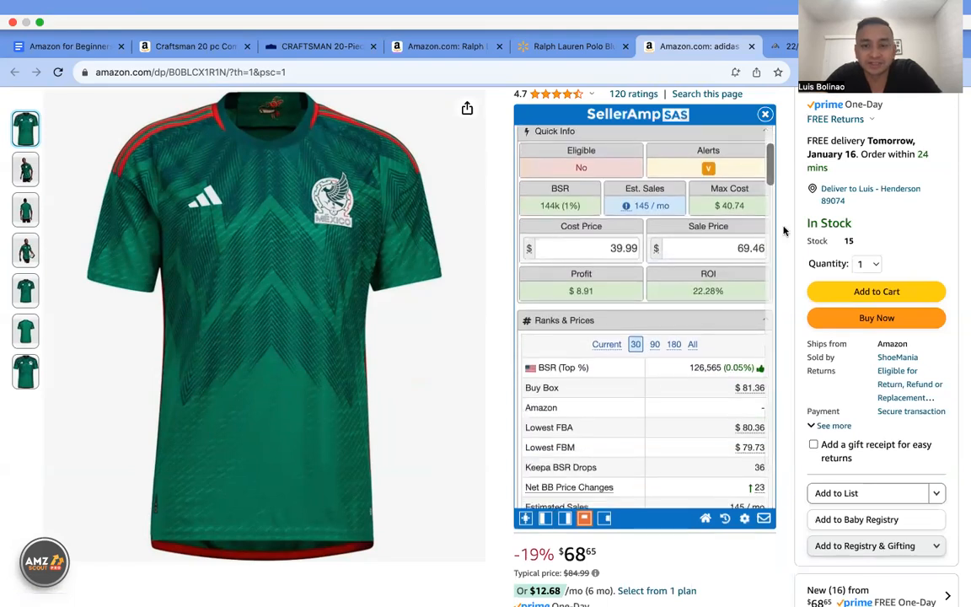
scroll(783, 230, up, 2)
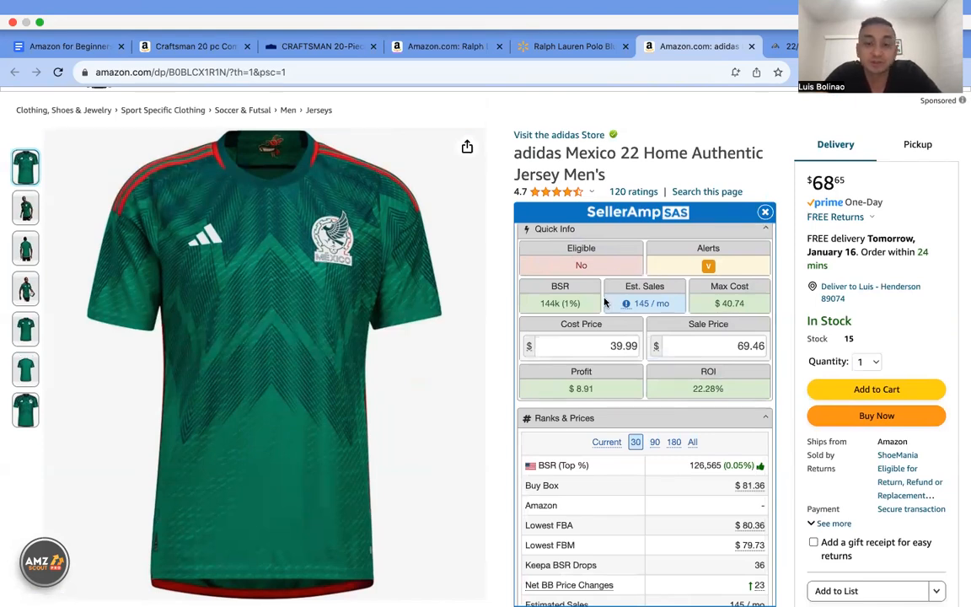
scroll(640, 329, down, 3)
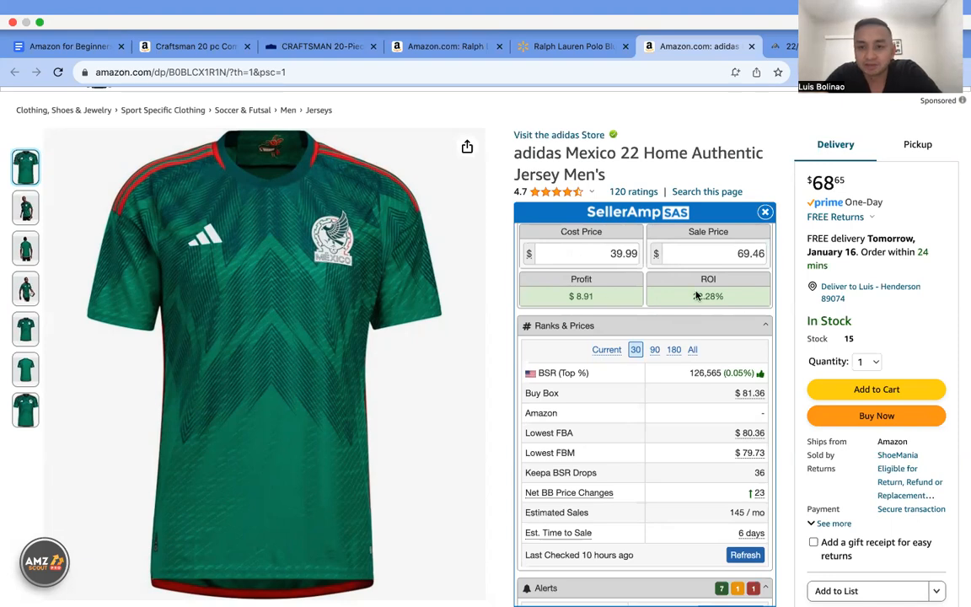
scroll(695, 295, up, 1)
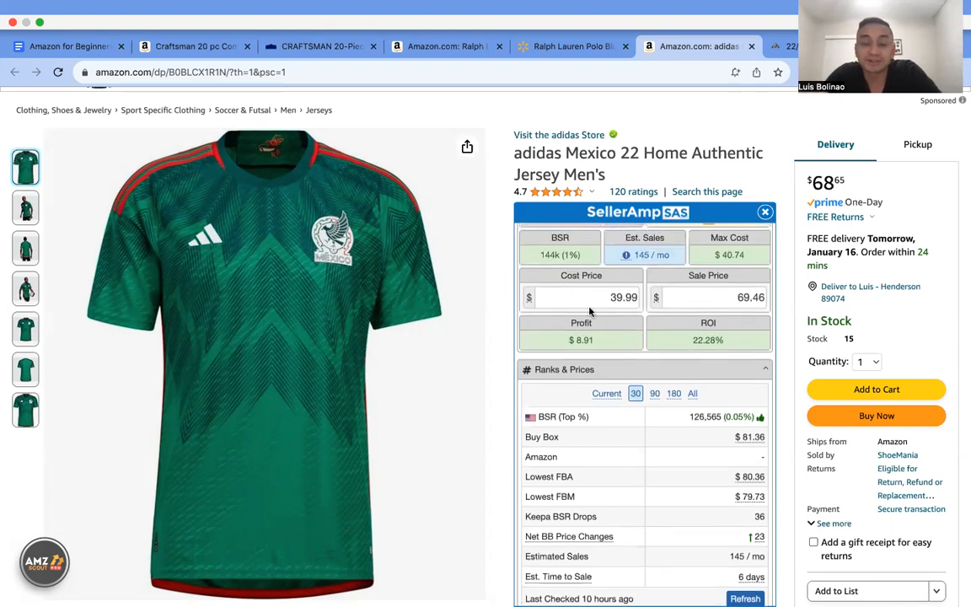
scroll(590, 311, up, 1)
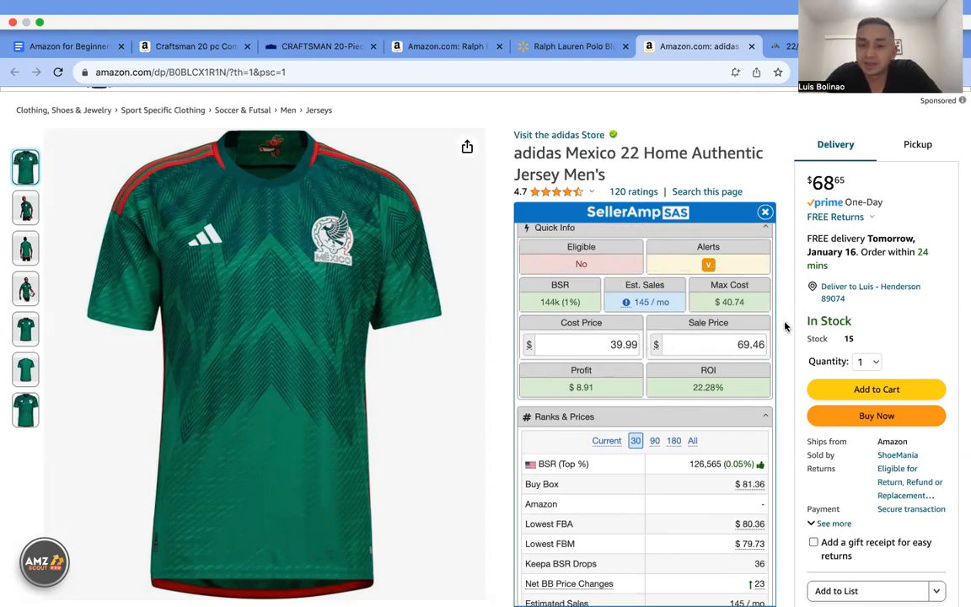
Step: Examine the SellerAmp ranks and prices, alerts, charts and size variations for the jersey
scroll(699, 320, down, 3)
scroll(626, 315, down, 3)
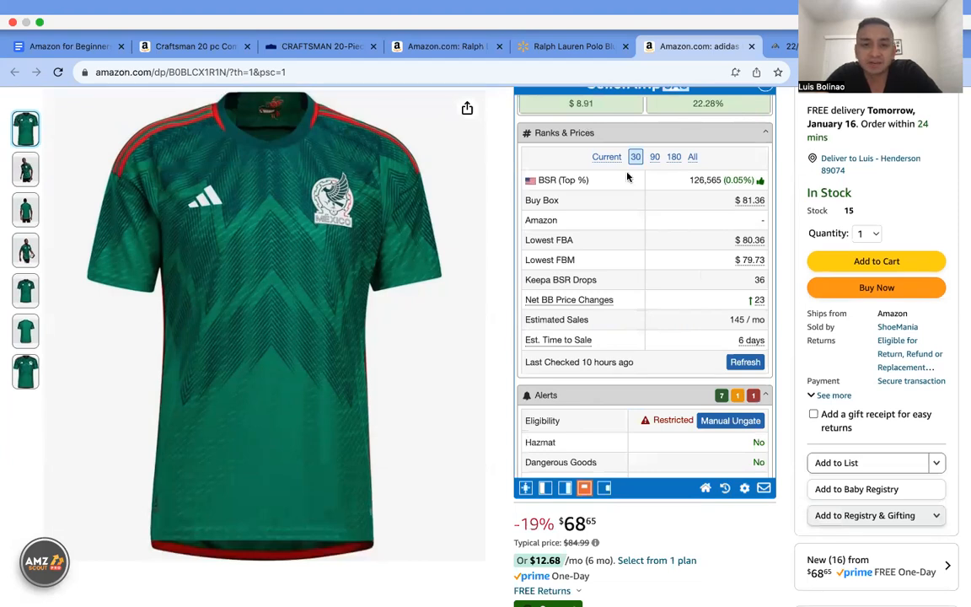
scroll(640, 279, down, 5)
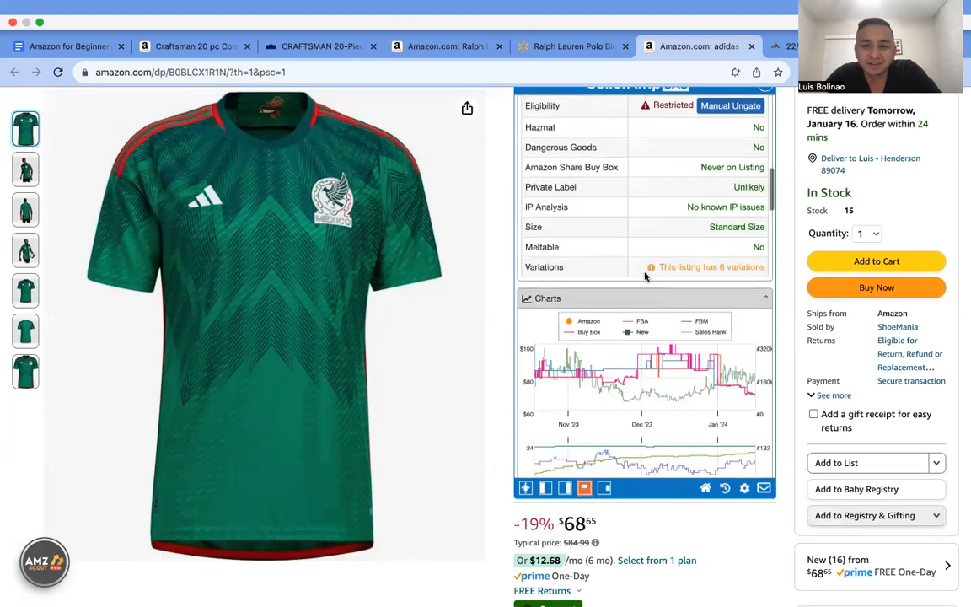
scroll(645, 277, down, 5)
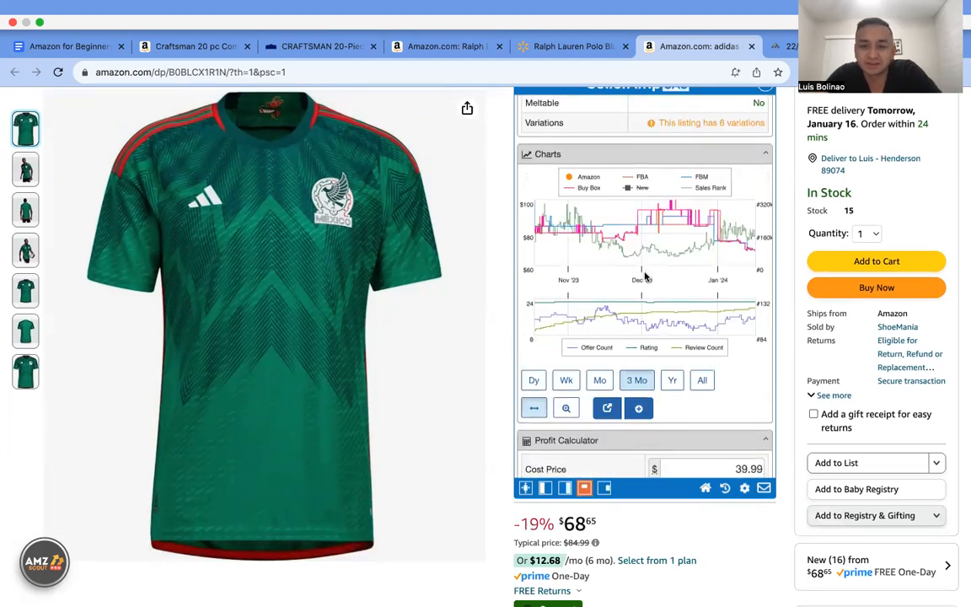
scroll(644, 276, down, 10)
scroll(636, 283, down, 5)
scroll(636, 282, up, 6)
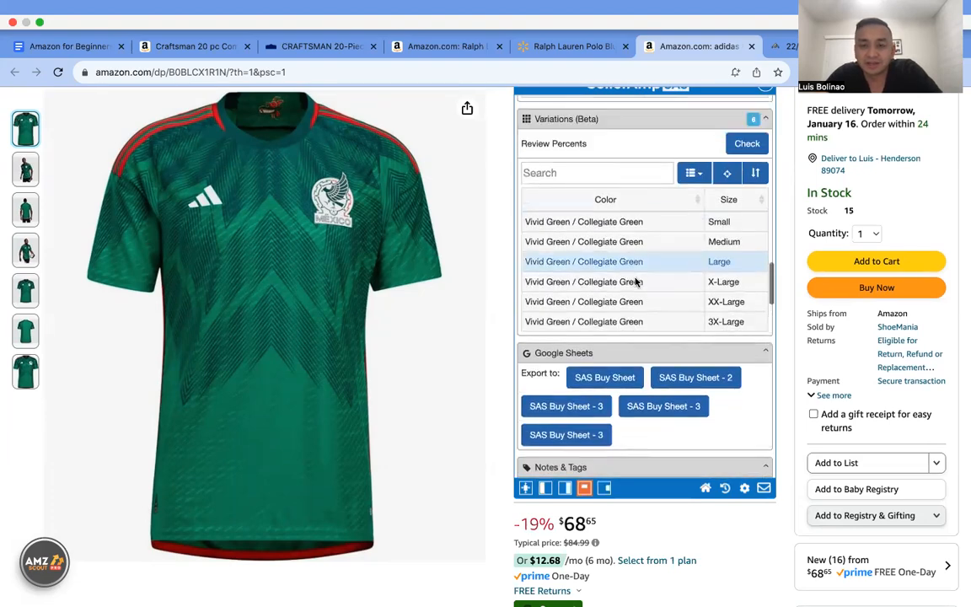
scroll(636, 283, up, 10)
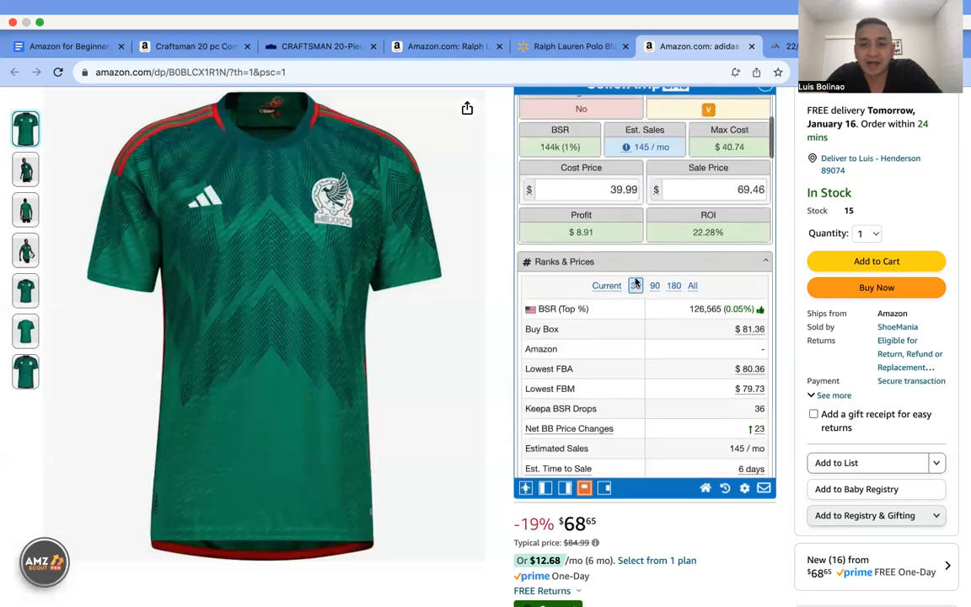
scroll(636, 284, up, 1)
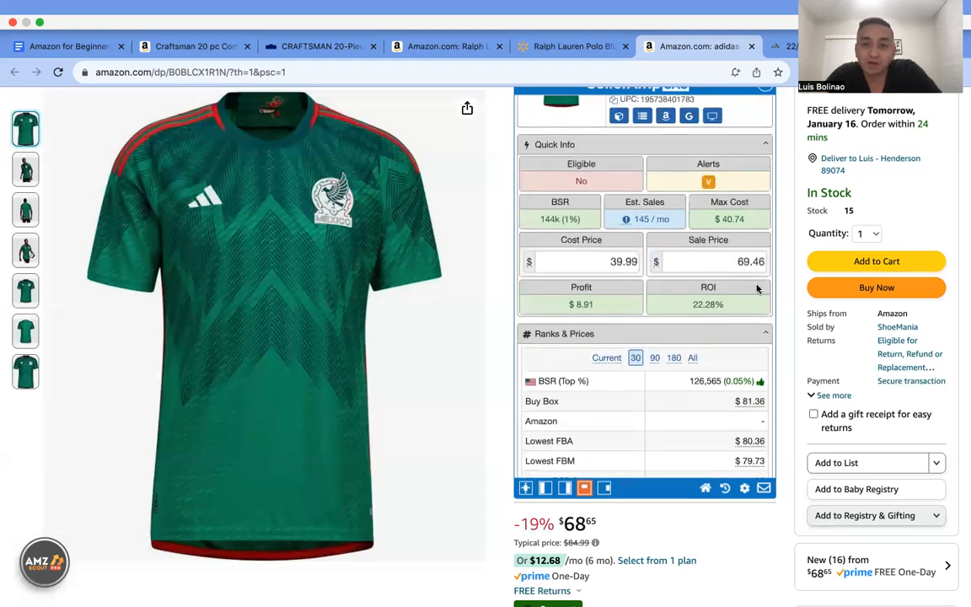
Step: Examine the jersey's profit calculator and compare the competing sellers' fulfilment type, stock, price, profit and ROI in the offers table
scroll(670, 305, down, 12)
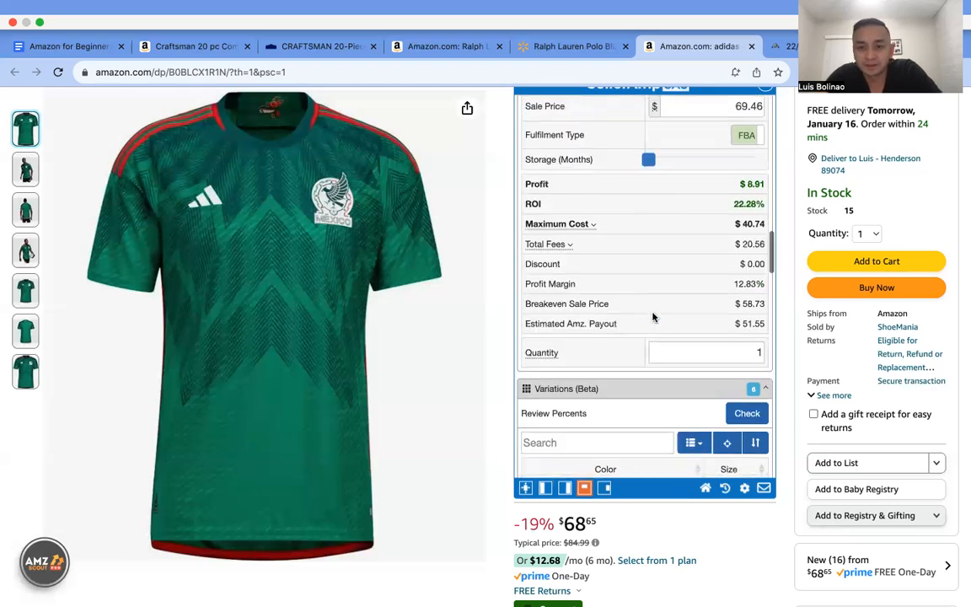
scroll(654, 316, down, 5)
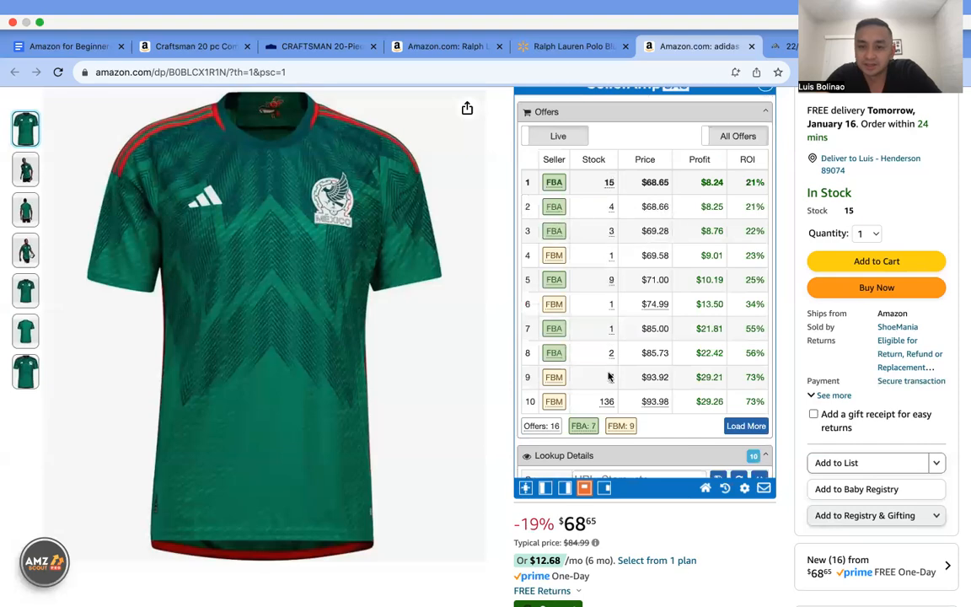
scroll(677, 281, up, 10)
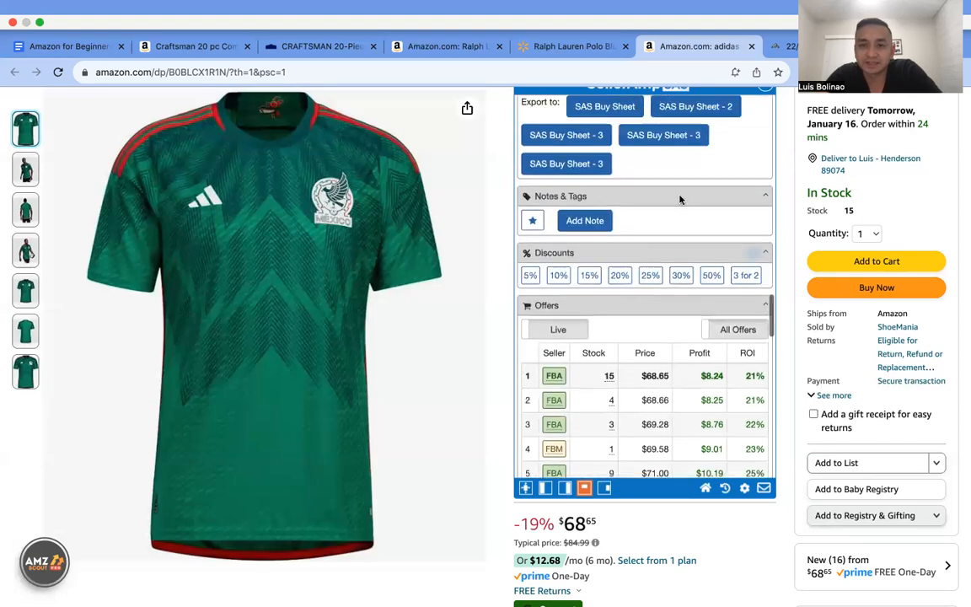
scroll(676, 287, up, 8)
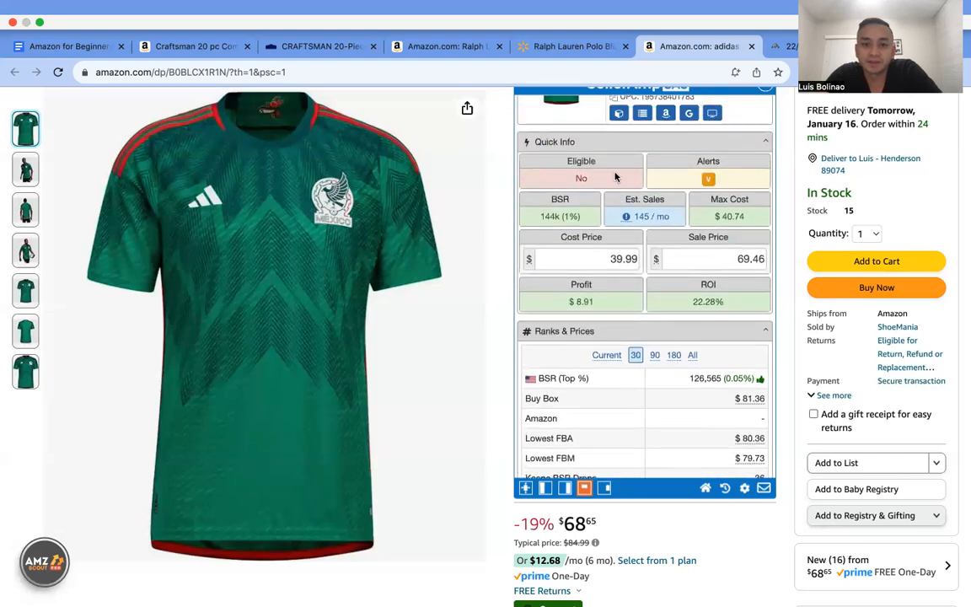
scroll(617, 313, down, 10)
scroll(618, 313, down, 10)
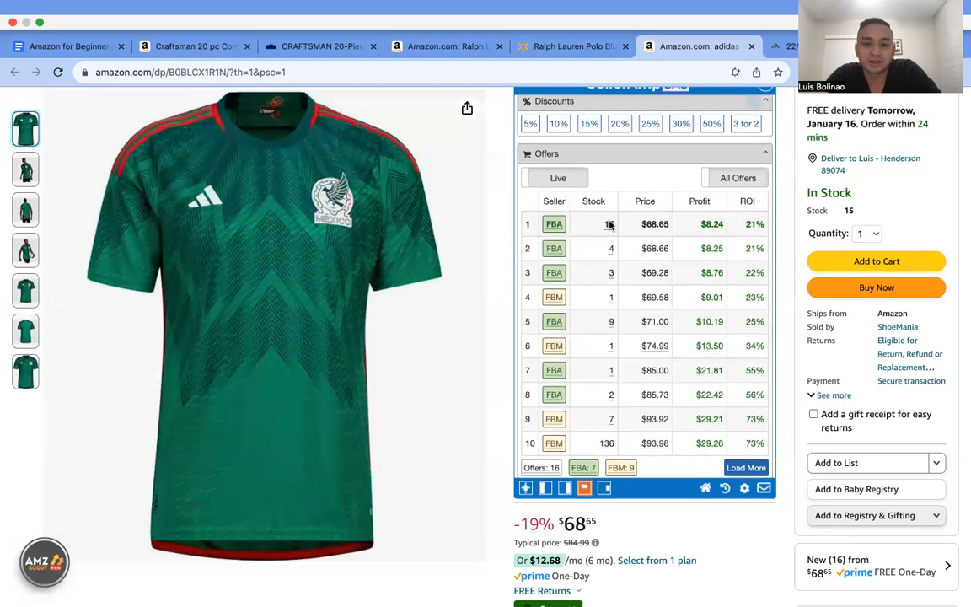
mouse_move(612, 446)
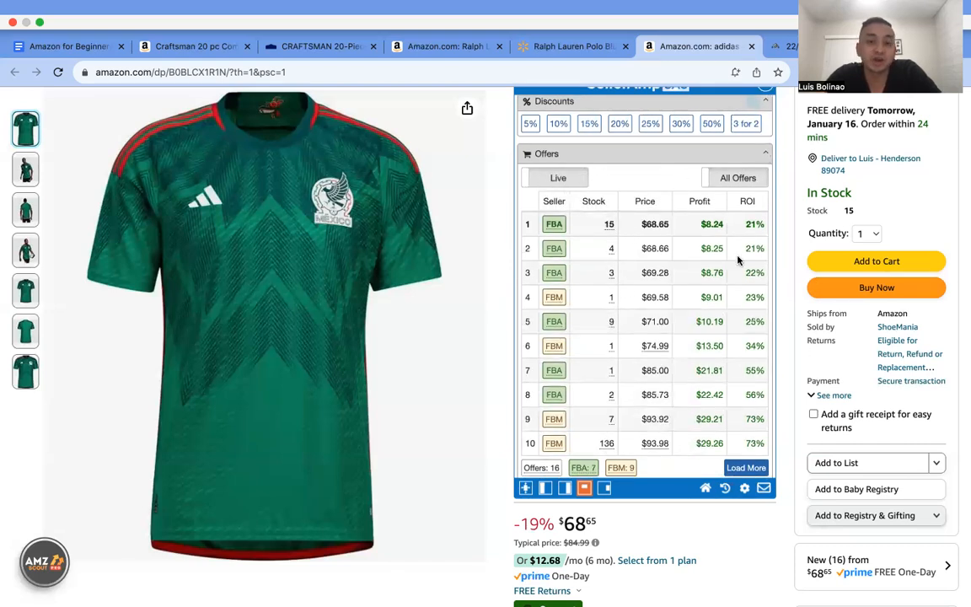
Step: Inspect the Keepa three-month price history for the jersey's Buy Box price, sales rank and offer count
scroll(782, 292, down, 10)
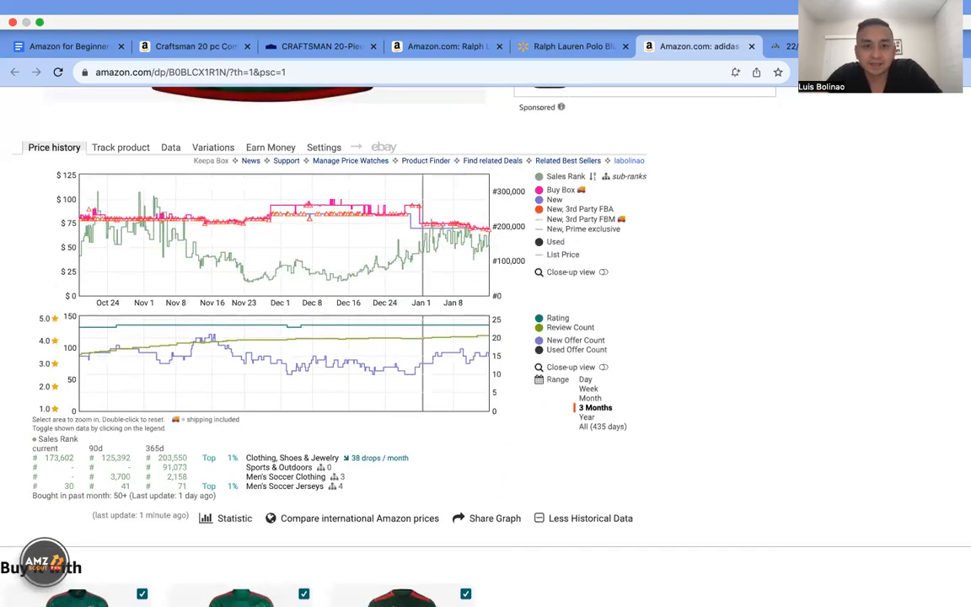
scroll(626, 294, up, 2)
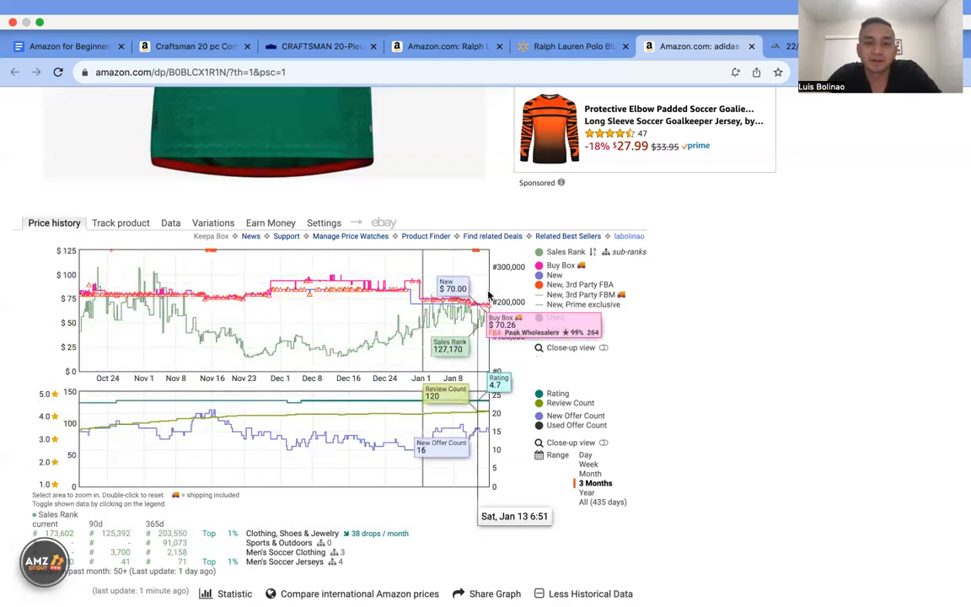
scroll(715, 304, down, 1)
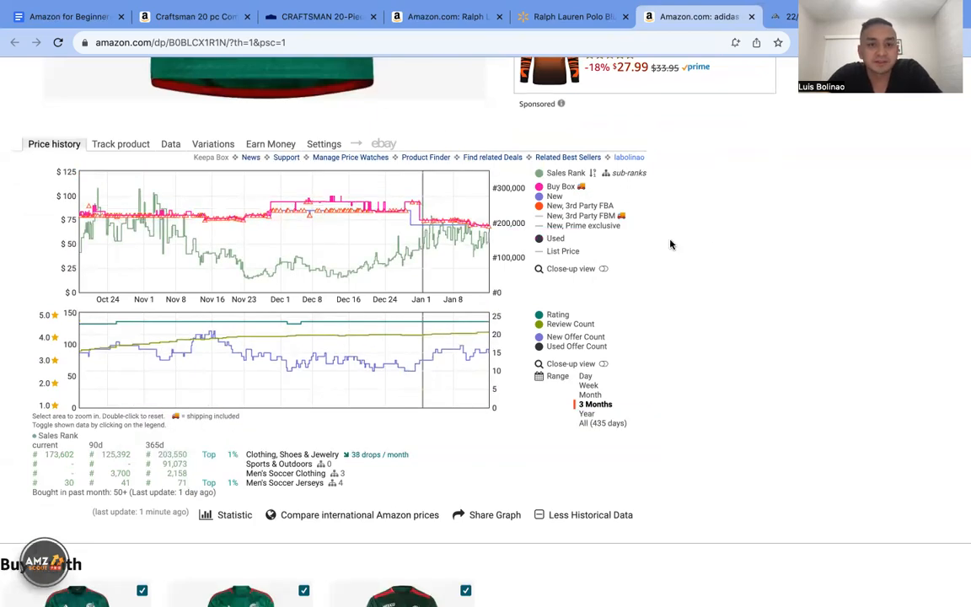
Step: Recheck the jersey's eligibility, 30-day Buy Box average, alerts and variations, and look over the SellerAmp discount options and offers
scroll(838, 266, up, 10)
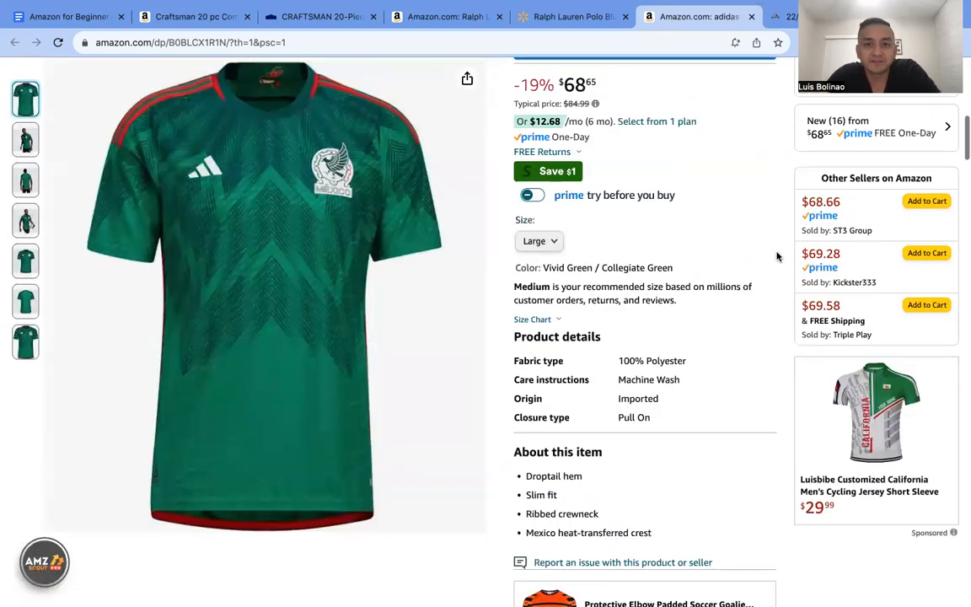
scroll(776, 255, up, 5)
scroll(663, 275, up, 5)
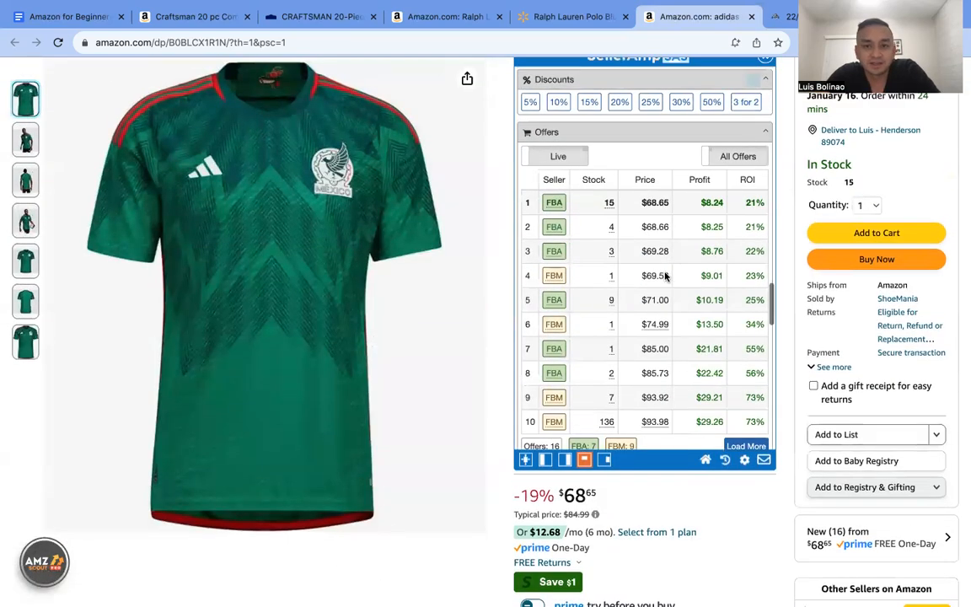
scroll(663, 275, up, 15)
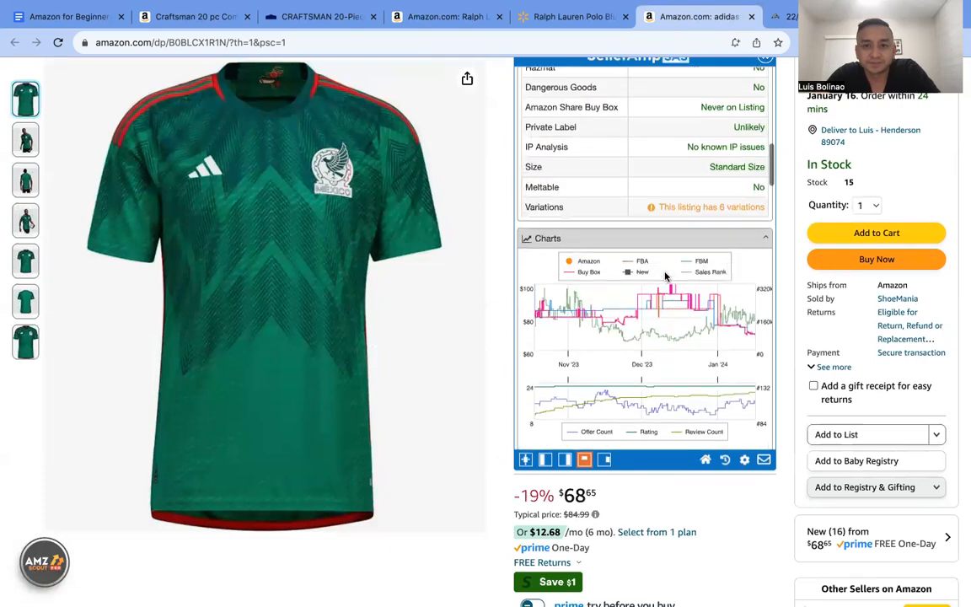
scroll(664, 276, up, 5)
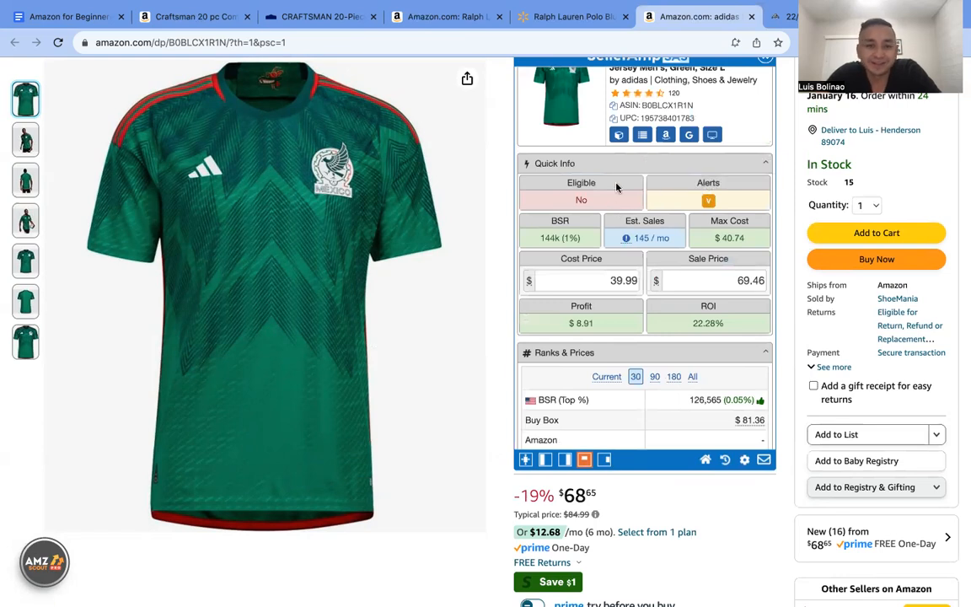
scroll(649, 281, down, 3)
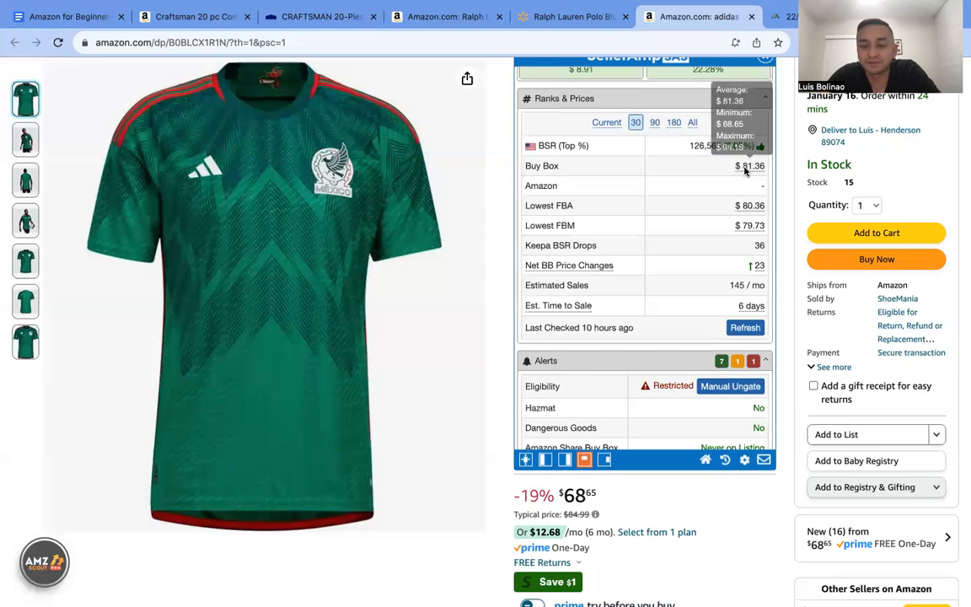
scroll(749, 307, down, 2)
scroll(746, 315, down, 6)
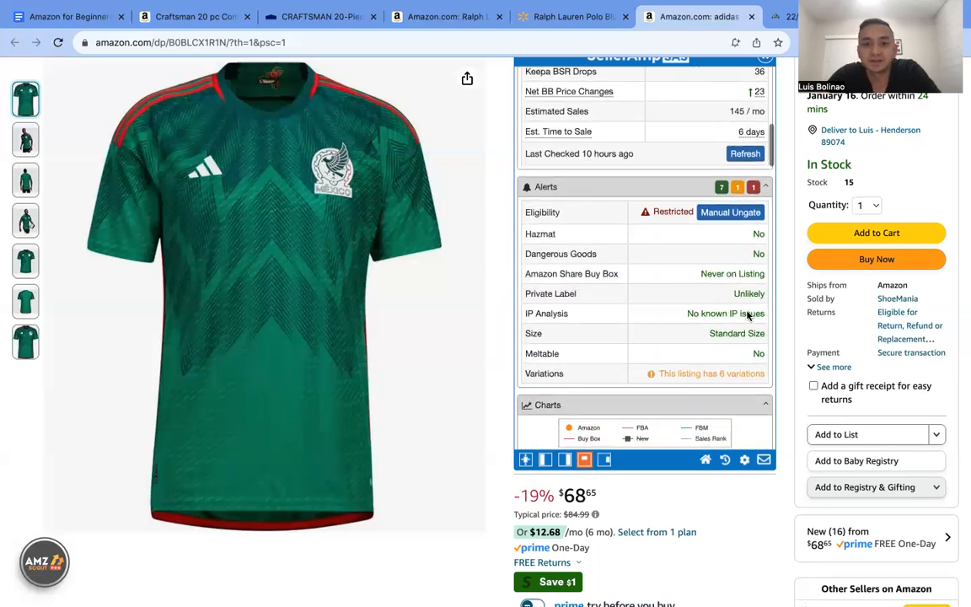
scroll(747, 315, down, 6)
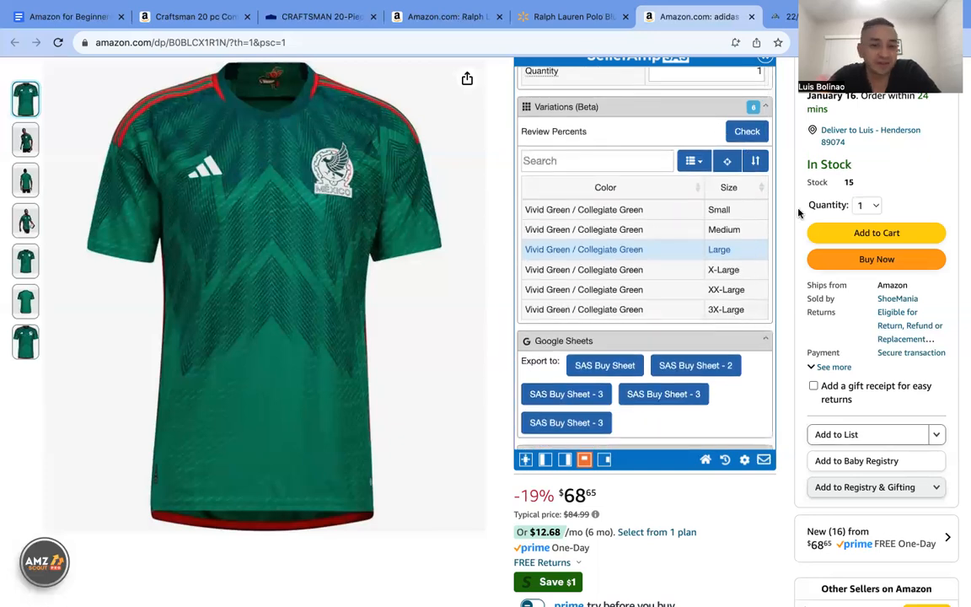
scroll(687, 270, down, 3)
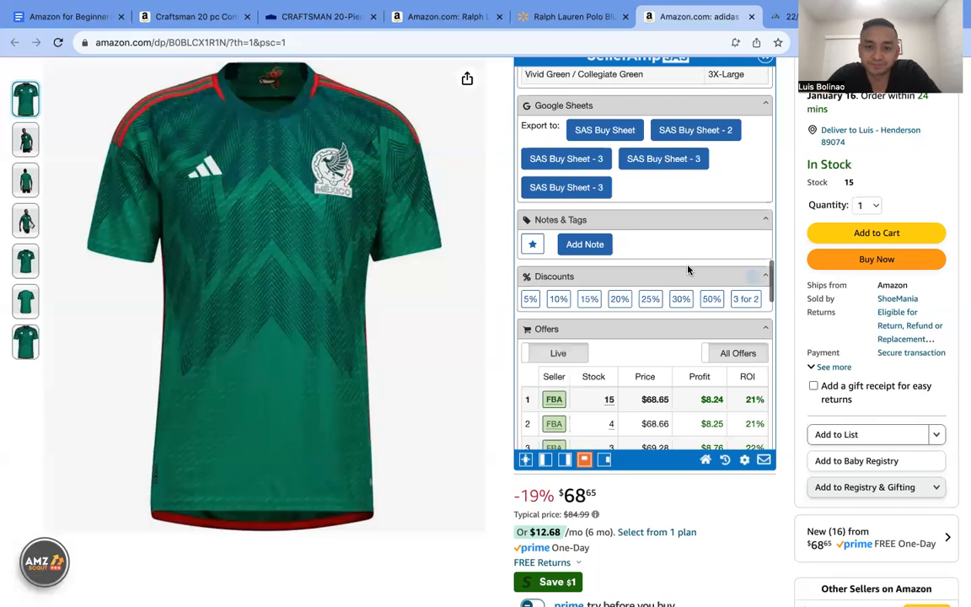
scroll(687, 269, down, 2)
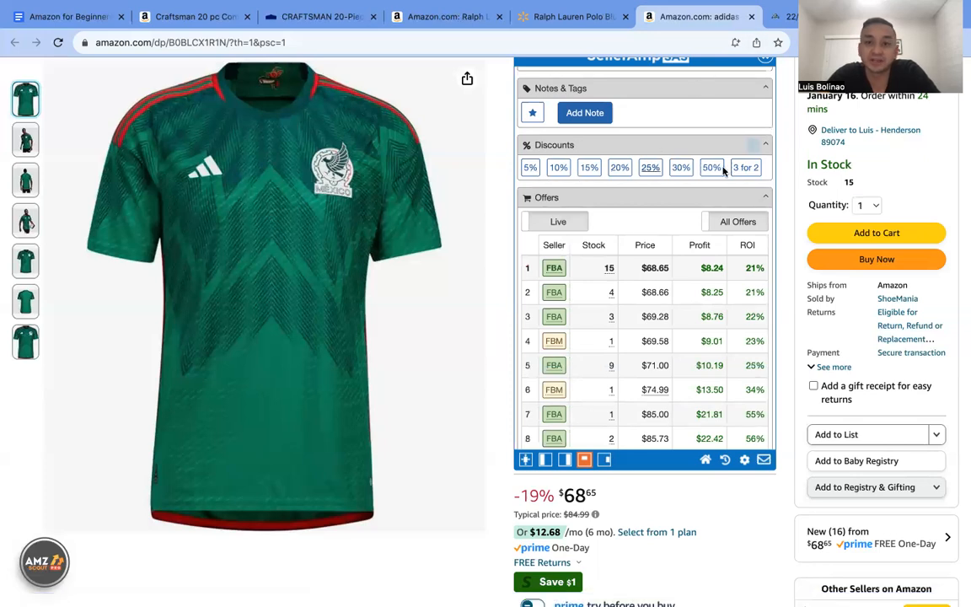
Step: Examine the jersey's Buy Box analysis by seller in SellerAmp and the Keepa three-month price history and offer count
scroll(710, 267, down, 20)
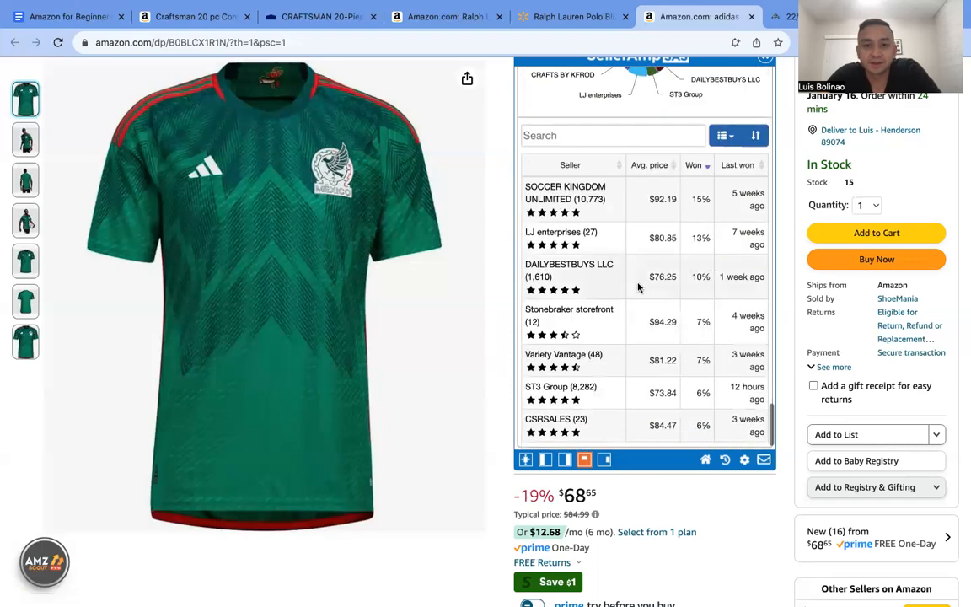
scroll(637, 287, down, 5)
scroll(953, 180, down, 4)
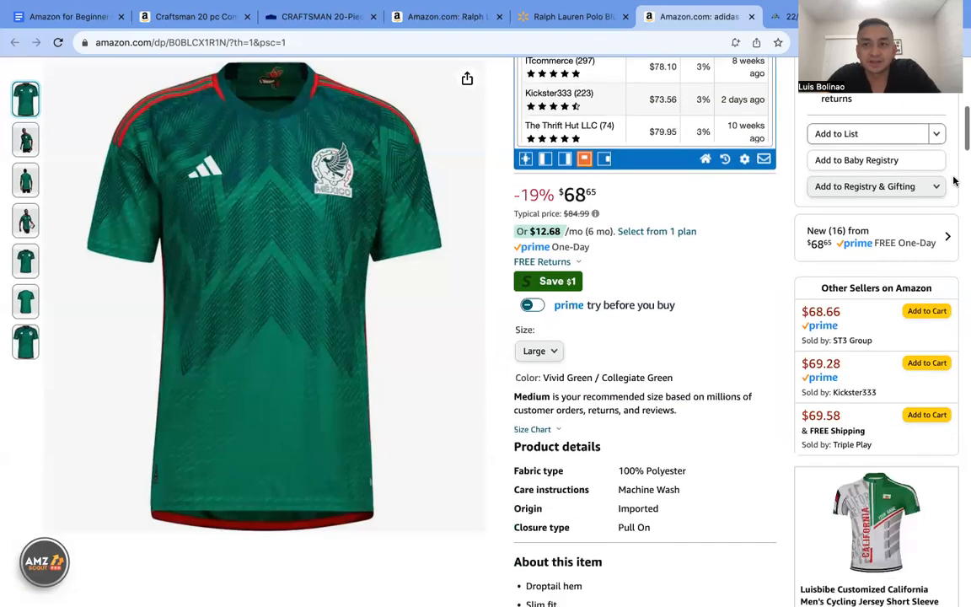
scroll(488, 408, down, 8)
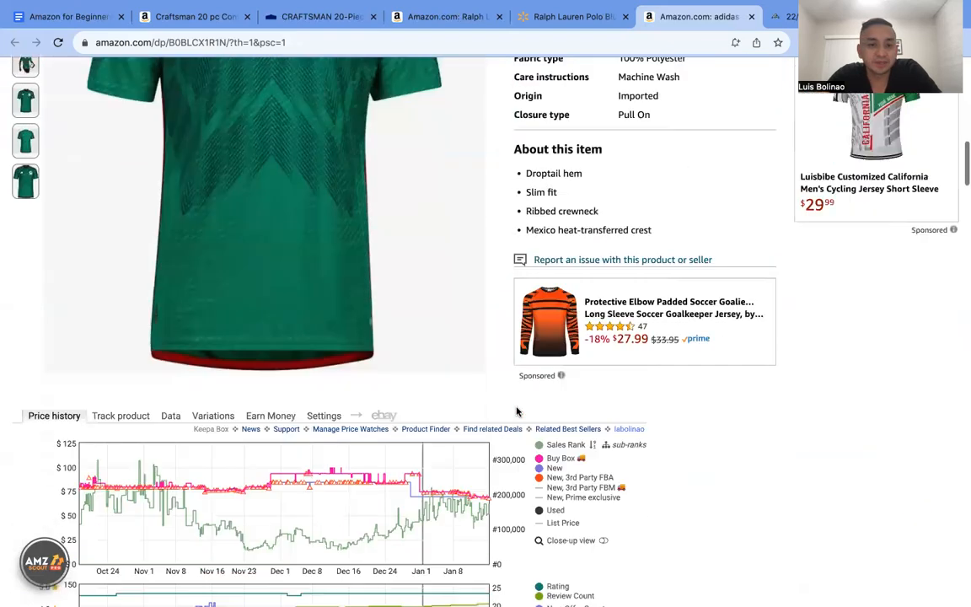
scroll(517, 412, down, 2)
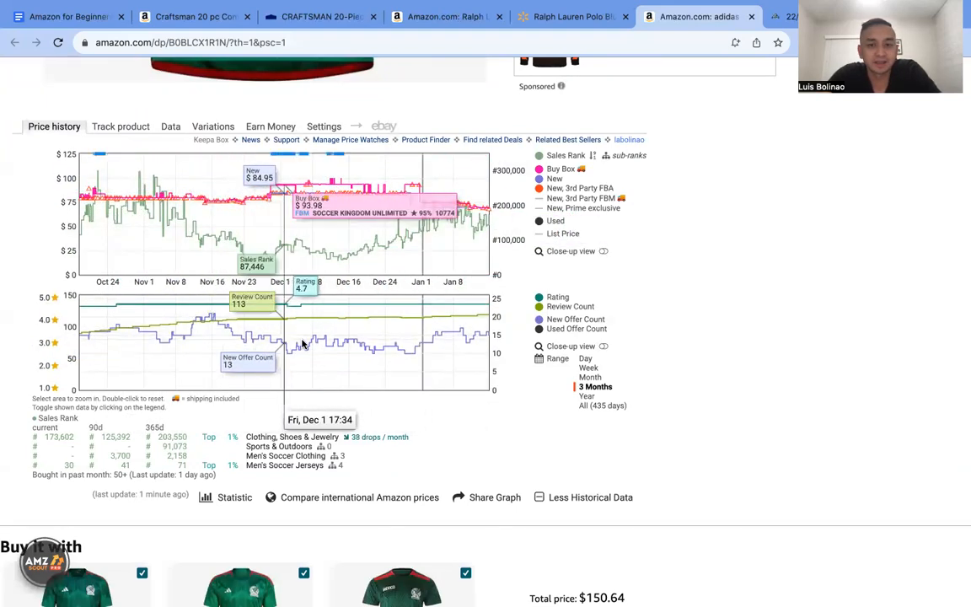
Step: Review the jersey's Keepa product details with sales rank and price averages, and return to the price history
click(170, 127)
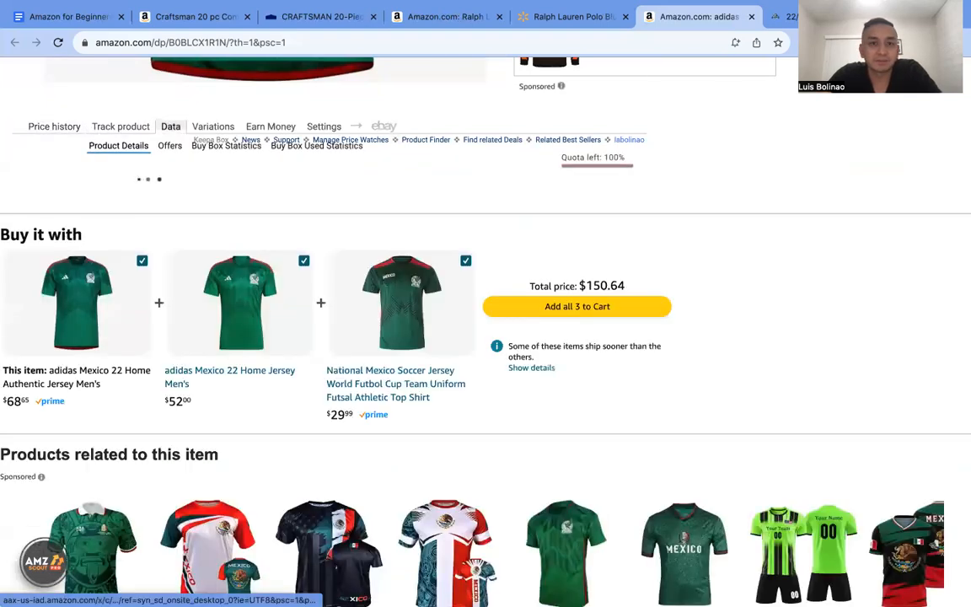
click(224, 126)
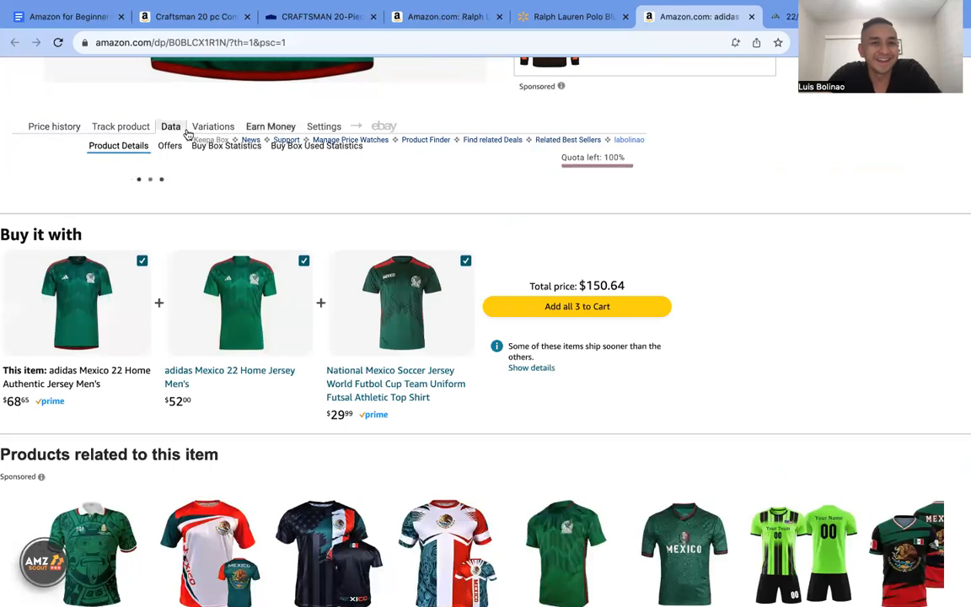
click(166, 126)
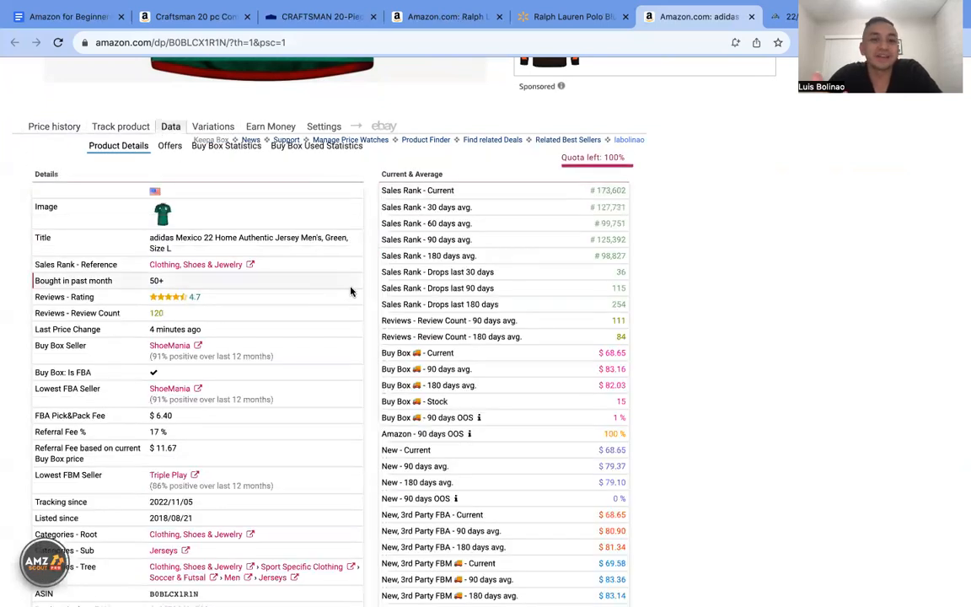
scroll(366, 325, up, 2)
scroll(366, 324, down, 2)
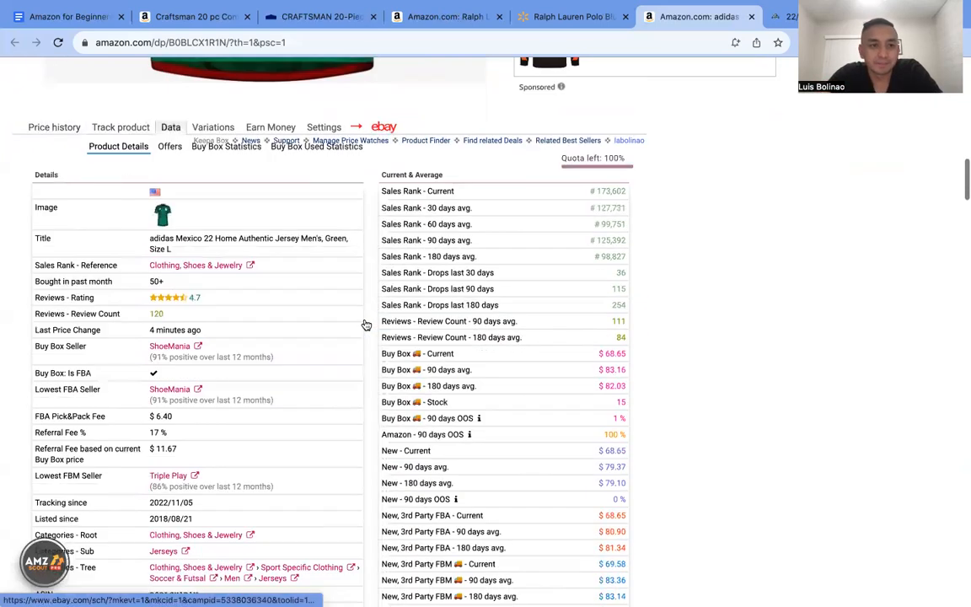
click(55, 127)
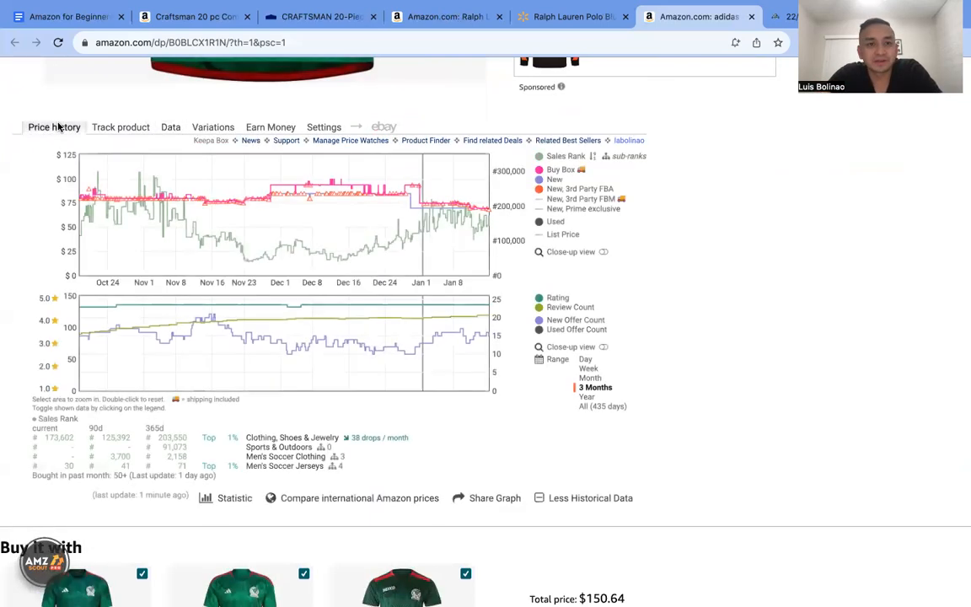
Step: Recheck the jersey's Buy Box analysis, profit calculator and alerts in SellerAmp against the Keepa price history
scroll(729, 211, up, 10)
scroll(769, 385, up, 5)
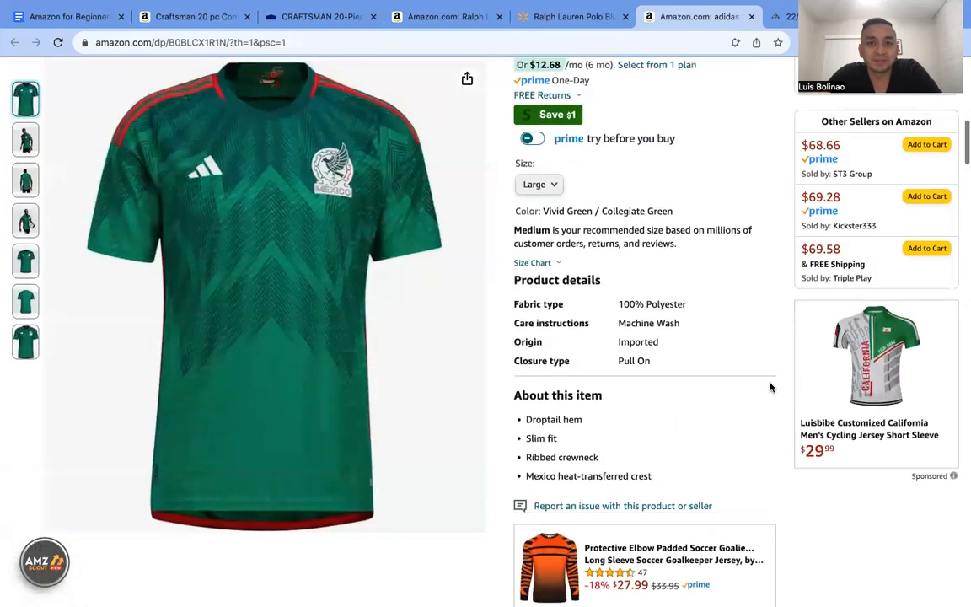
scroll(768, 386, up, 1)
scroll(602, 226, up, 10)
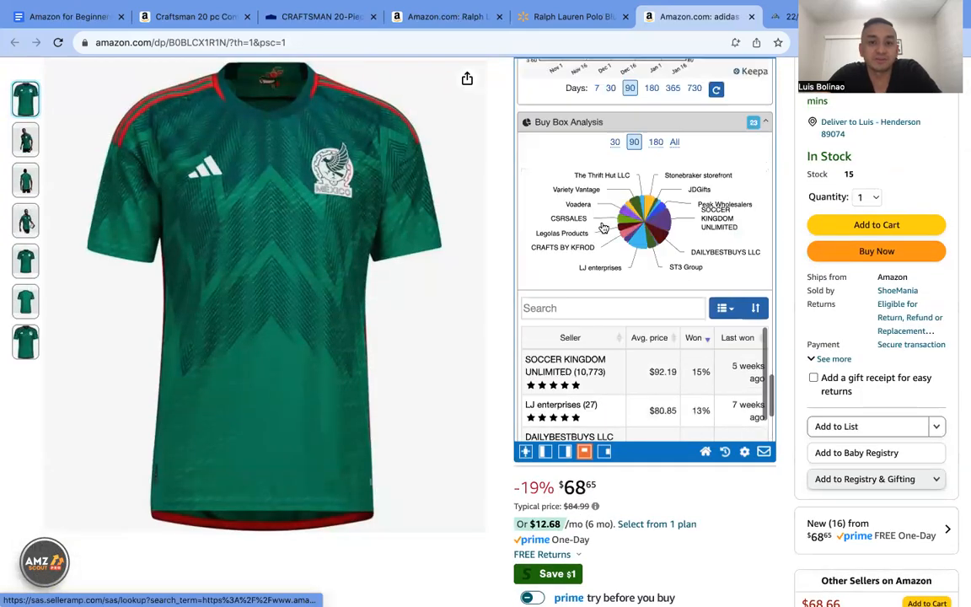
scroll(602, 226, up, 15)
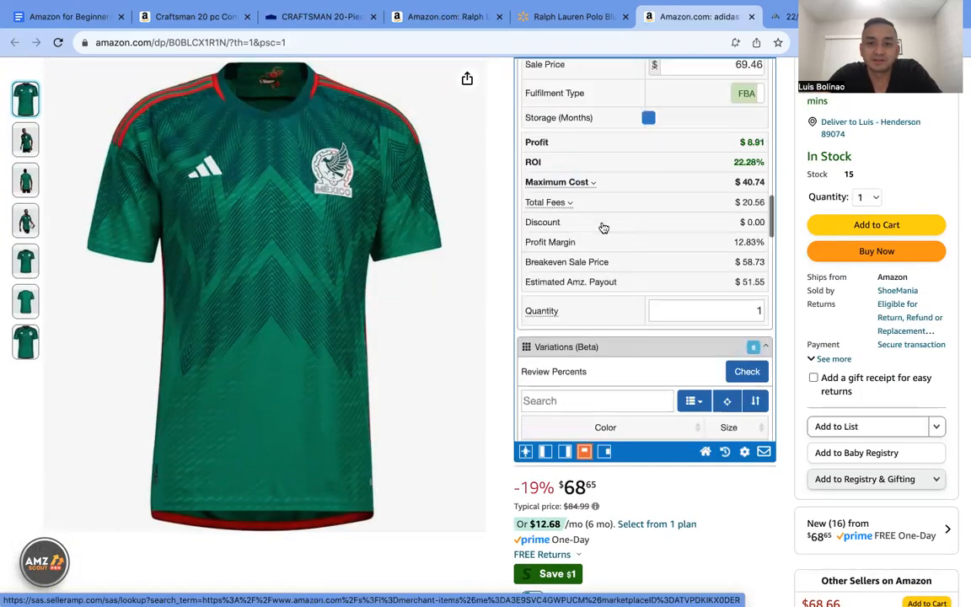
scroll(602, 226, up, 10)
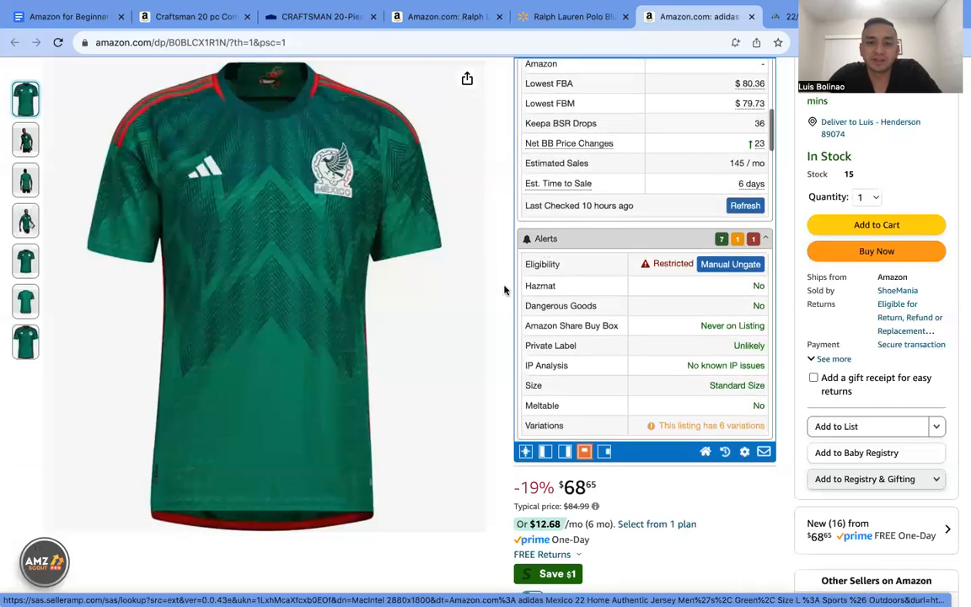
scroll(499, 334, down, 3)
scroll(498, 333, down, 10)
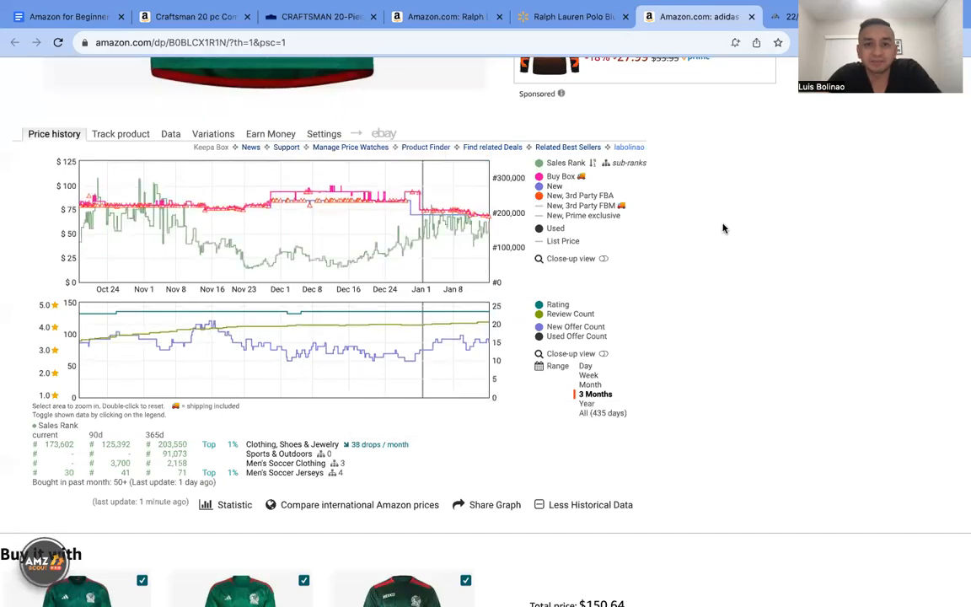
scroll(674, 215, up, 10)
scroll(782, 233, up, 5)
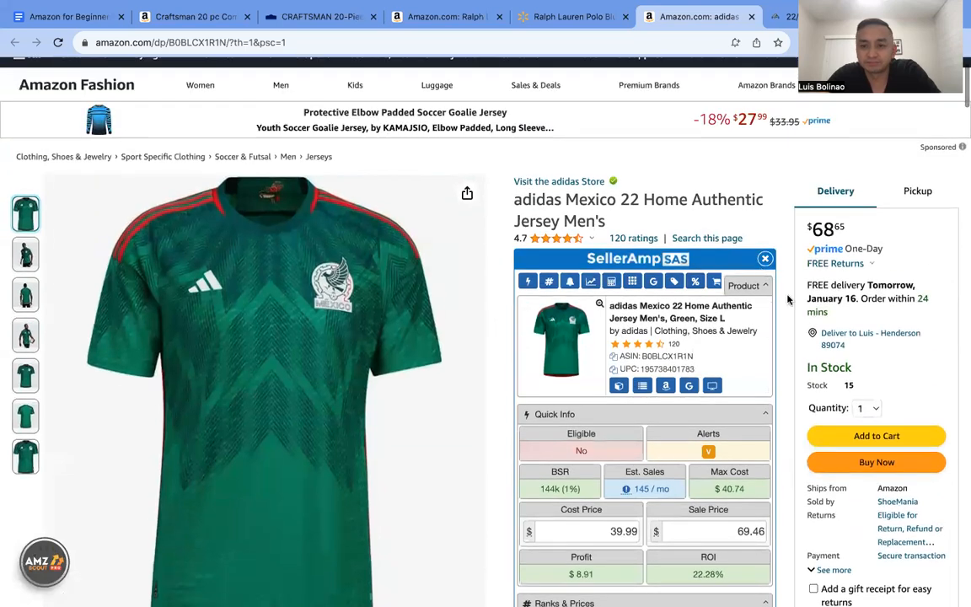
Step: Close the adidas jersey pages and return to the Ralph Lauren Polo Blue listing on Amazon
scroll(762, 261, down, 1)
click(573, 17)
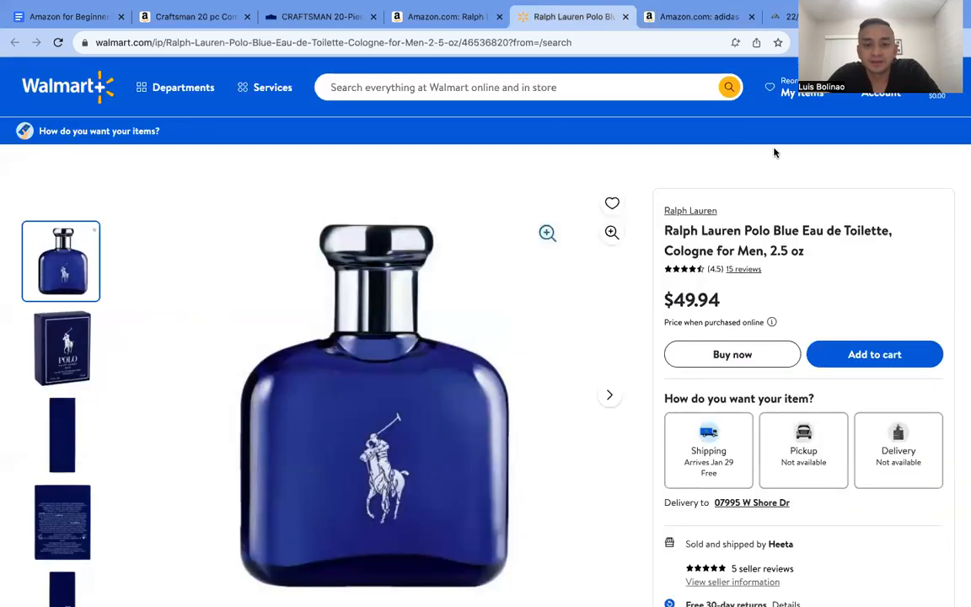
click(437, 16)
click(752, 17)
click(752, 17)
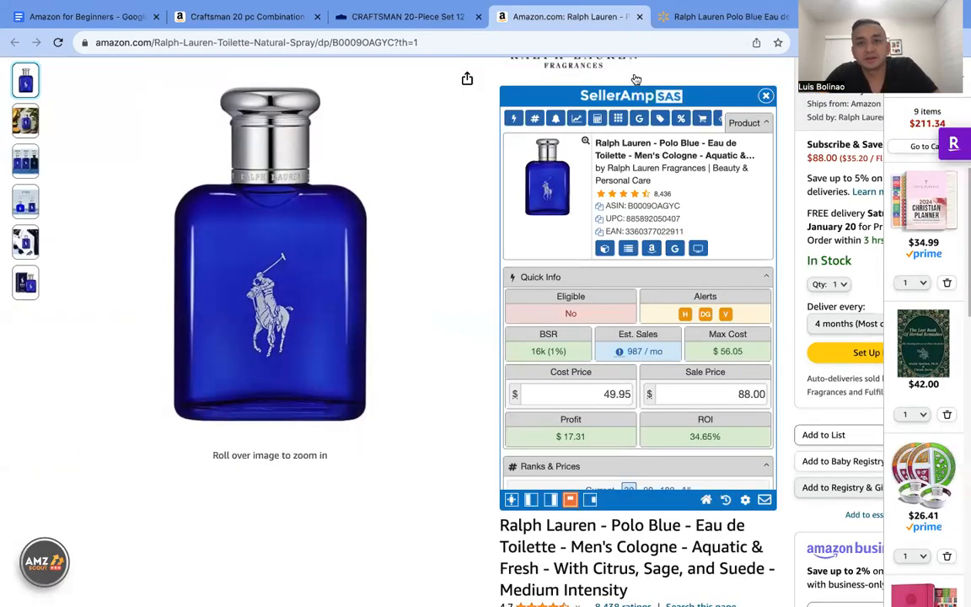
Step: Check the price and 2.5 oz size of the Ralph Lauren Polo Blue cologne on Walmart
click(721, 17)
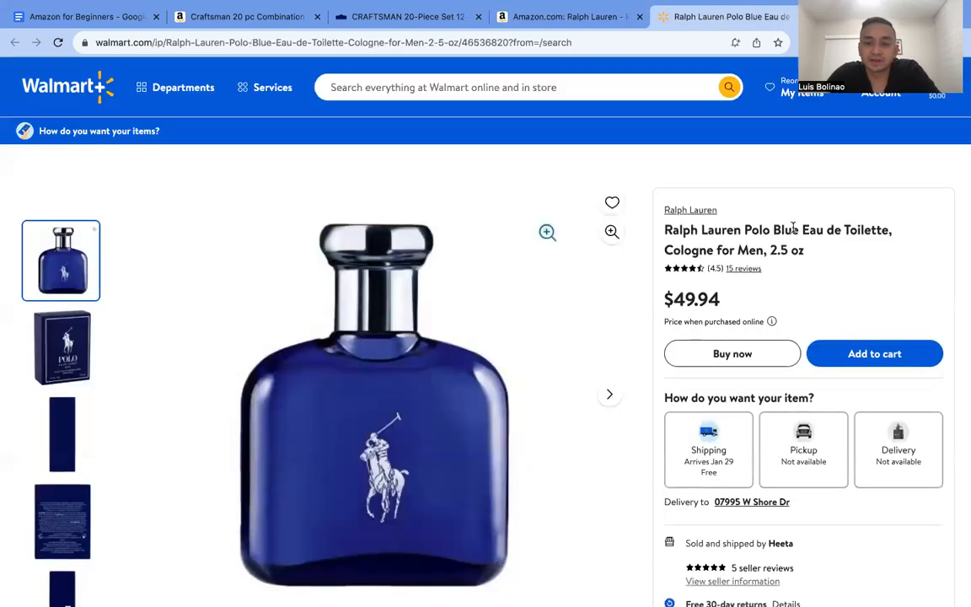
scroll(793, 229, down, 2)
scroll(793, 231, up, 3)
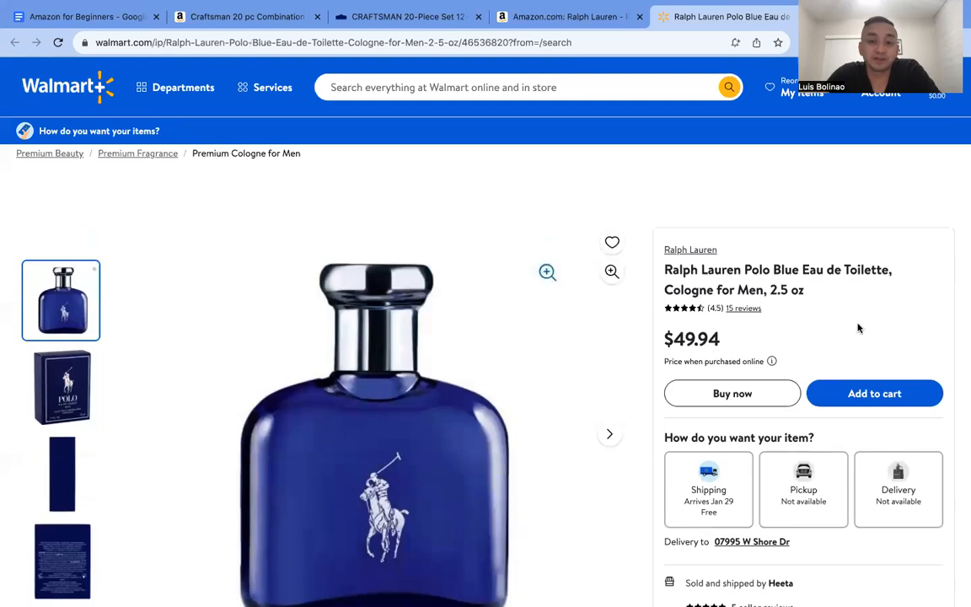
Step: Set the cologne's cost price to 49.94 in SellerAmp on the Amazon listing, matching the Walmart price
click(565, 17)
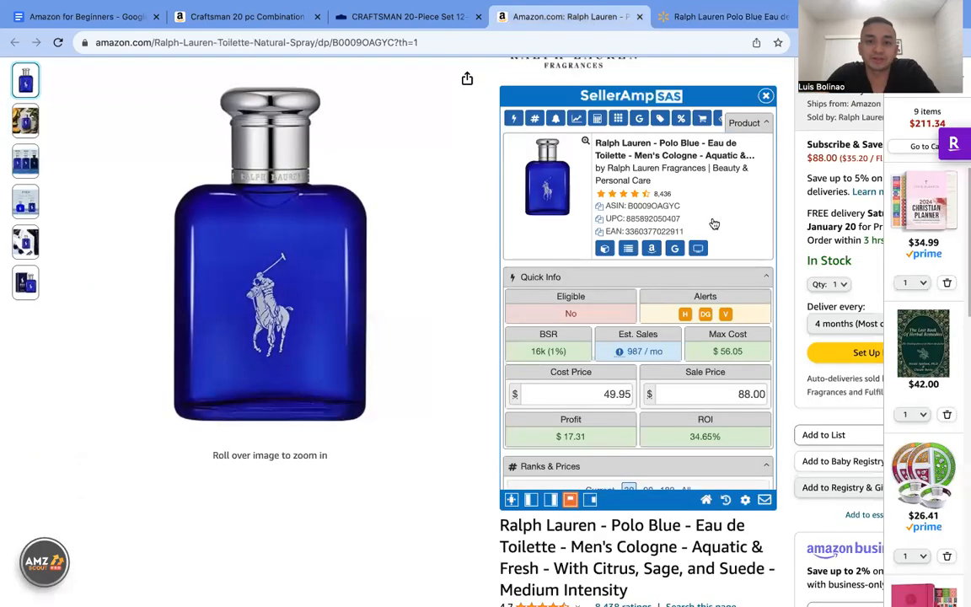
scroll(800, 283, down, 3)
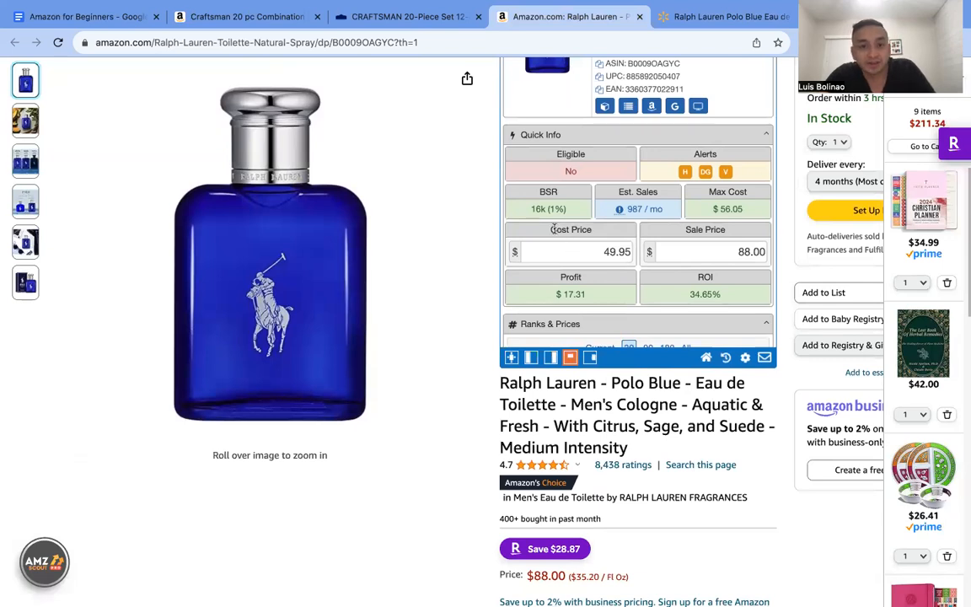
drag(550, 226, 594, 230)
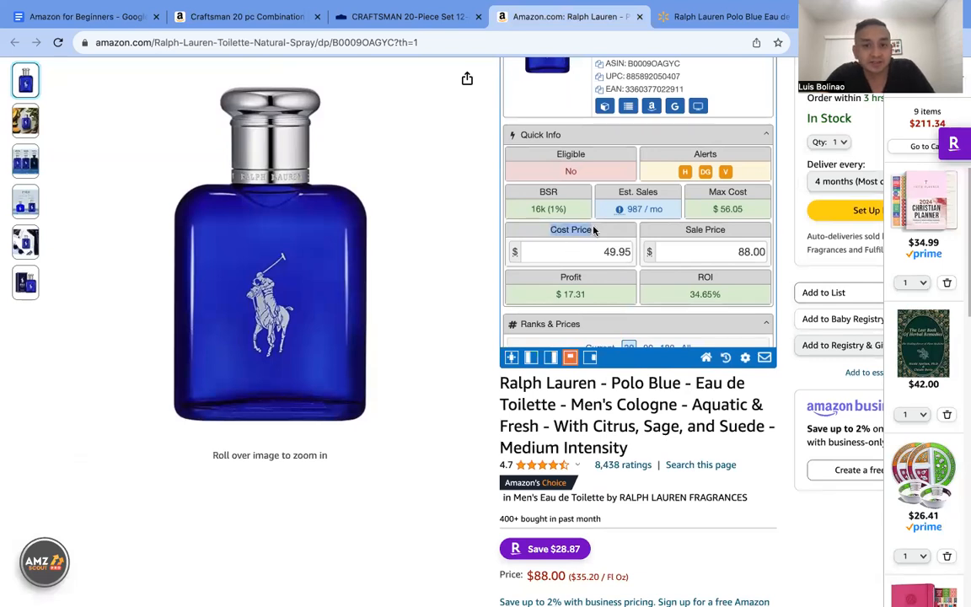
click(706, 19)
click(543, 19)
double_click(600, 251)
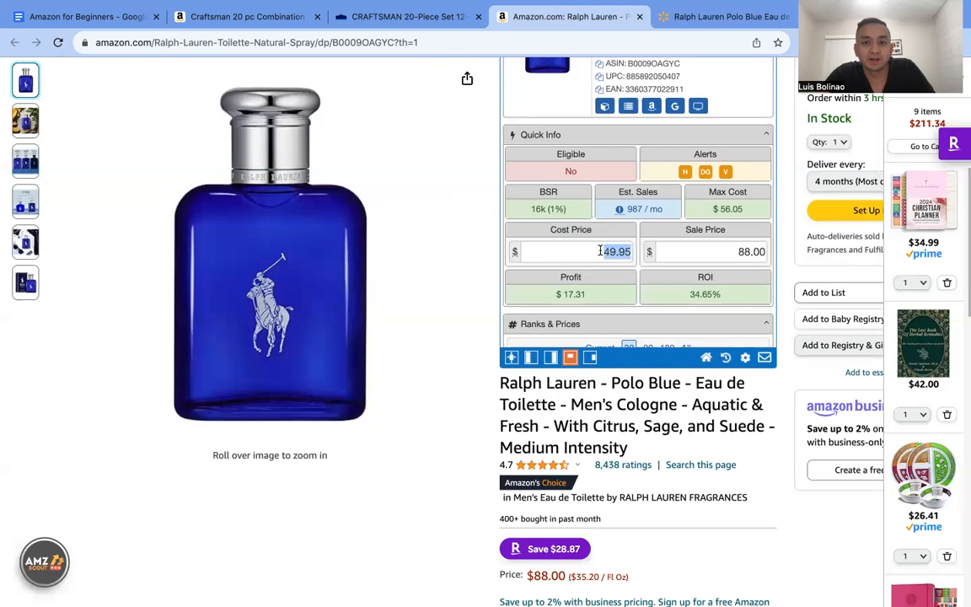
text(49)
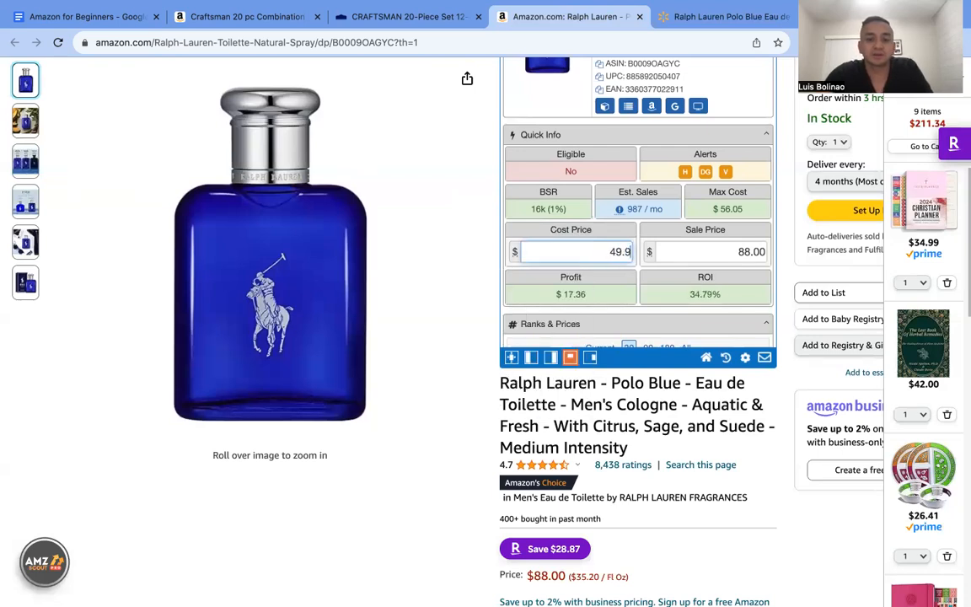
double_click(722, 246)
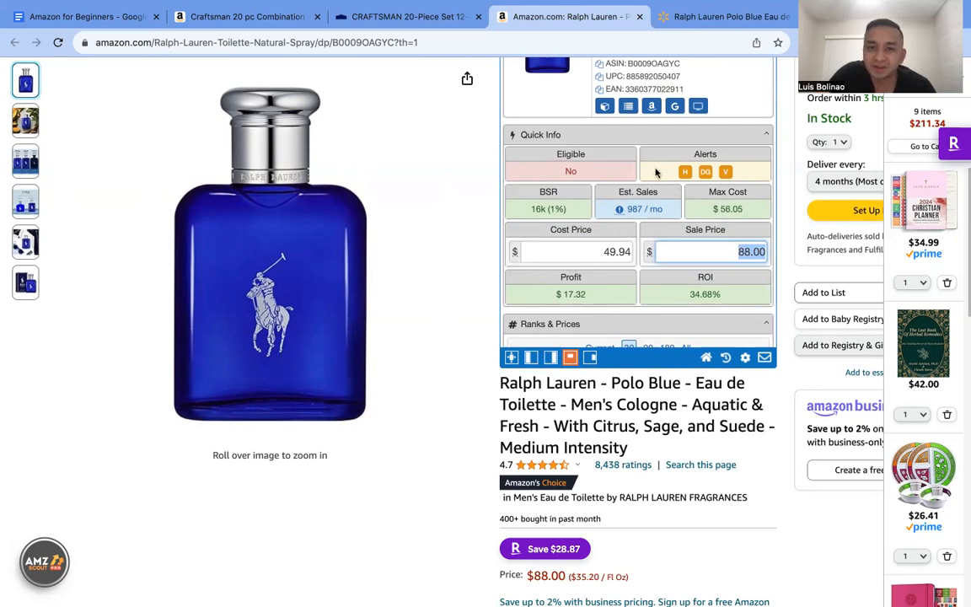
Step: Examine the cologne's SellerAmp alerts, charts, size variations and the competing offers with their stock, profit and ROI
scroll(615, 199, down, 15)
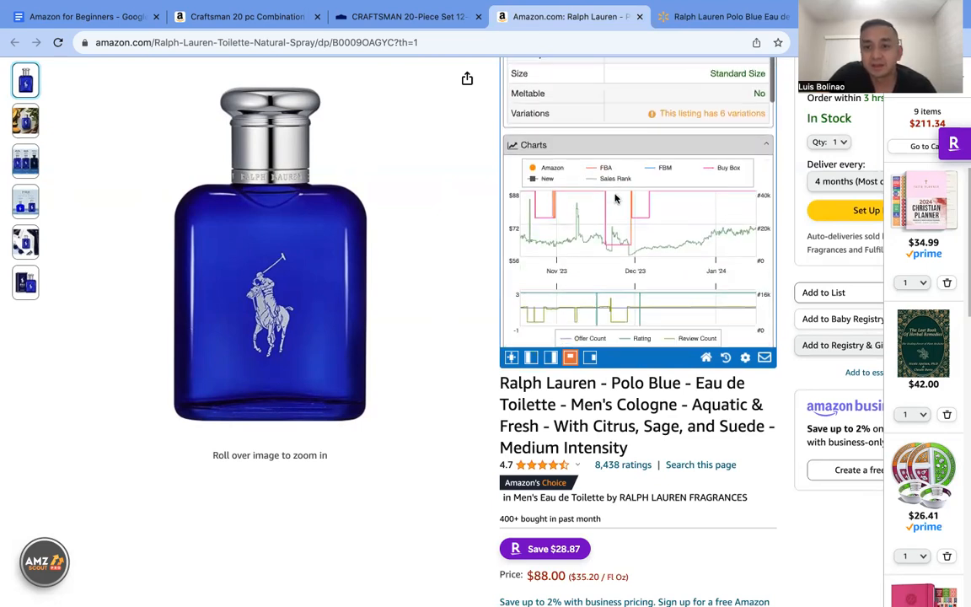
scroll(615, 199, up, 12)
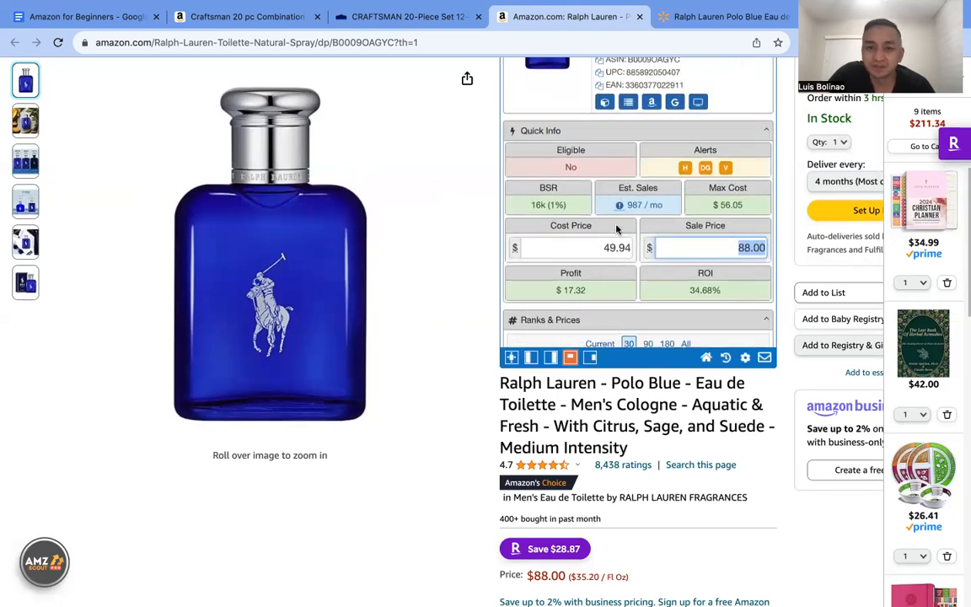
scroll(640, 240, down, 15)
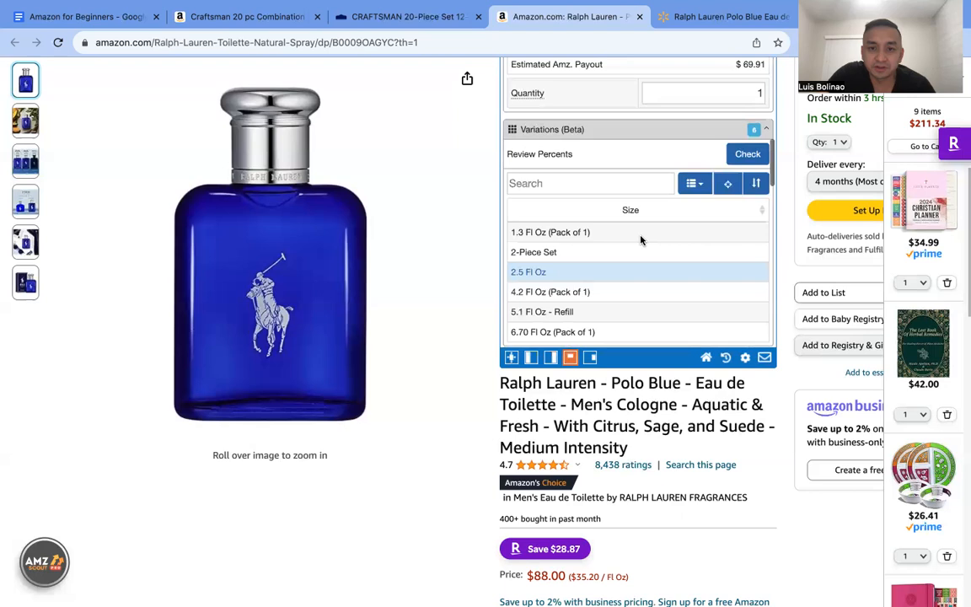
scroll(641, 240, down, 5)
scroll(640, 240, up, 1)
mouse_move(540, 179)
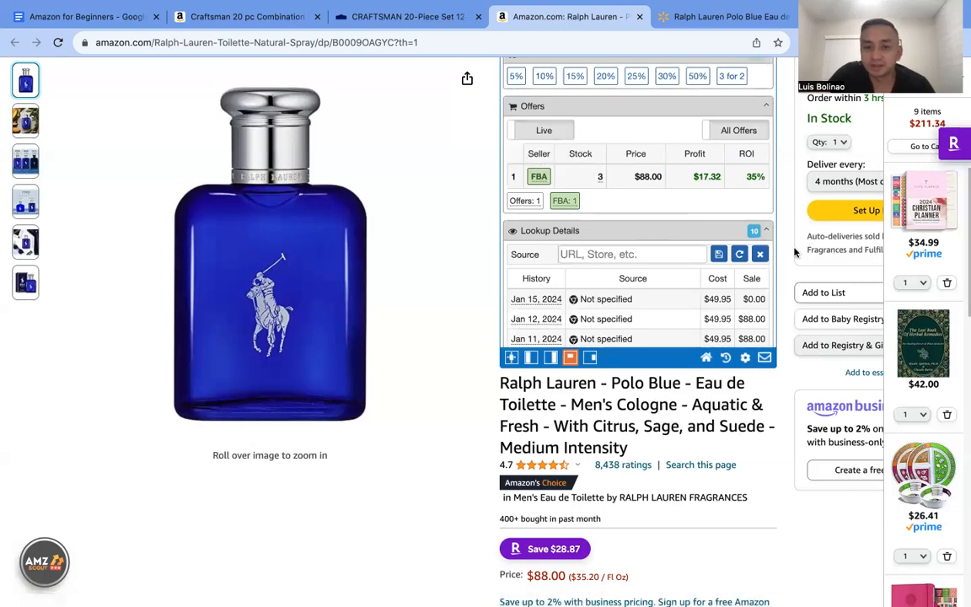
Step: Compare the cologne's Keepa price history over three months, one year and all time, finishing on the one-year range
scroll(793, 255, down, 10)
scroll(783, 256, up, 3)
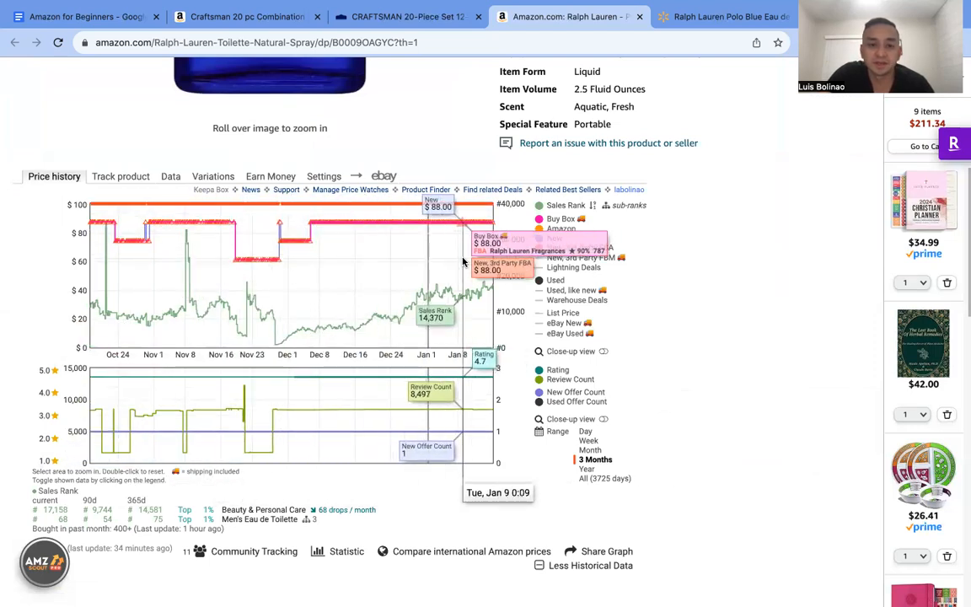
scroll(769, 329, down, 1)
scroll(769, 329, down, 1)
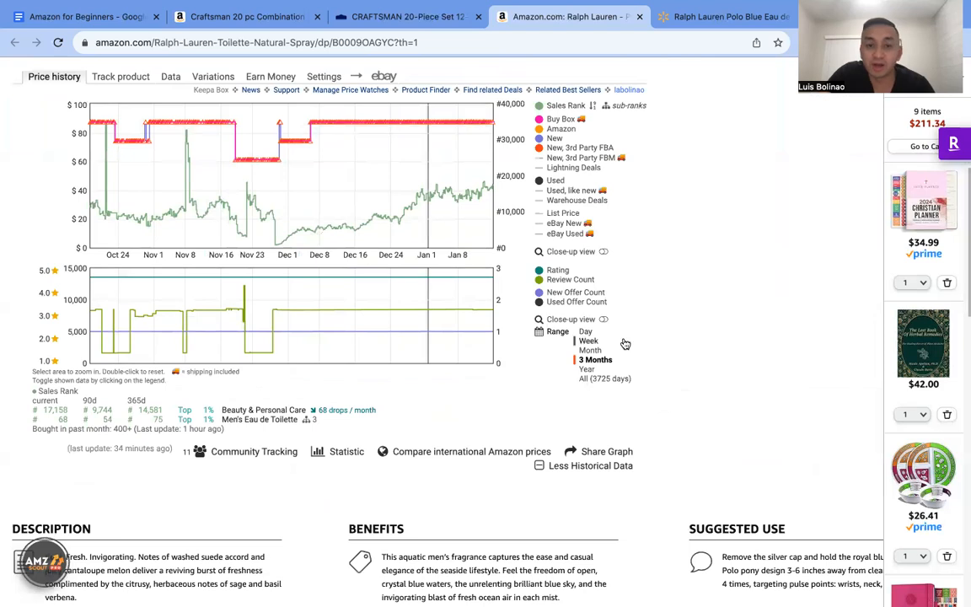
click(588, 371)
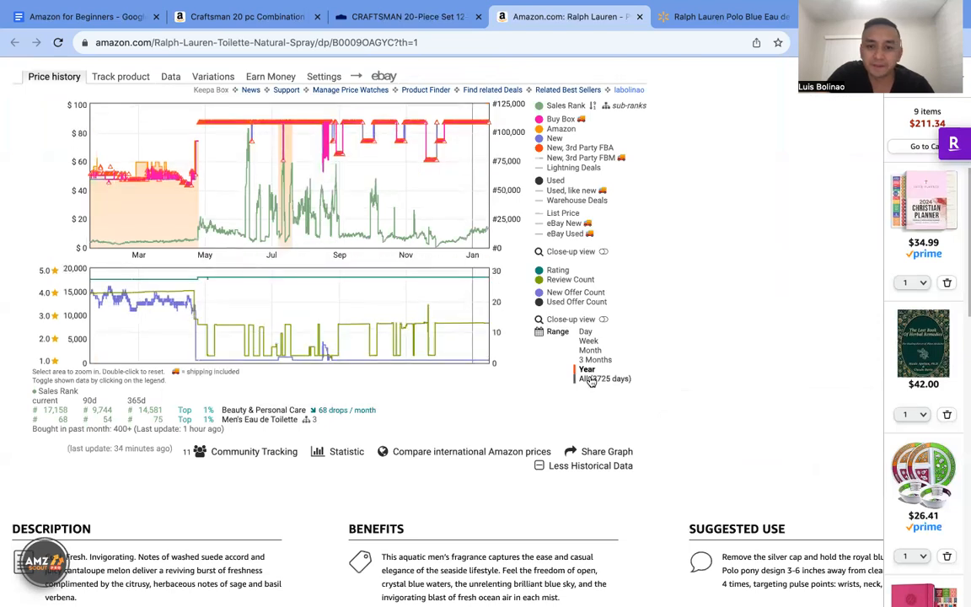
click(591, 379)
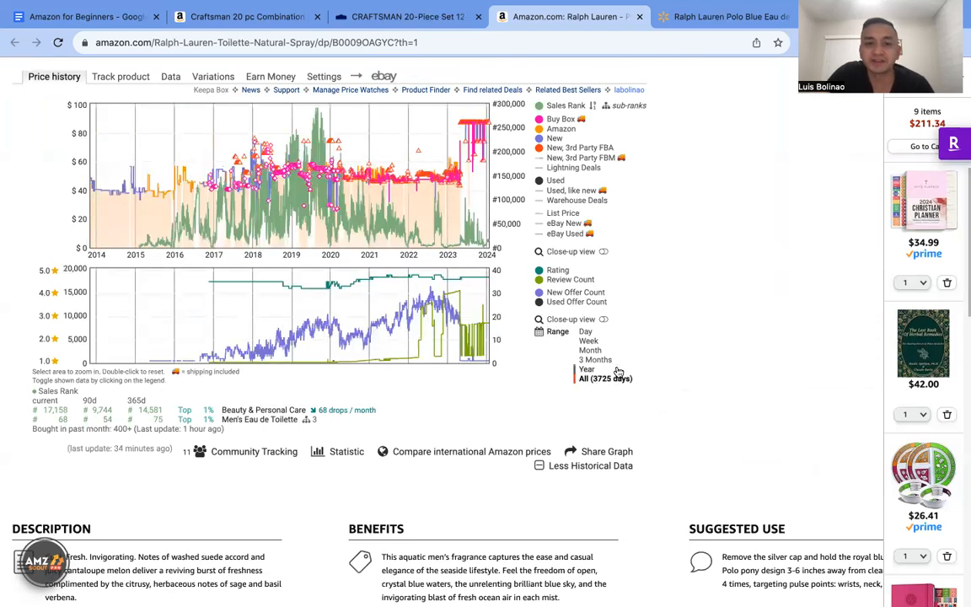
click(595, 361)
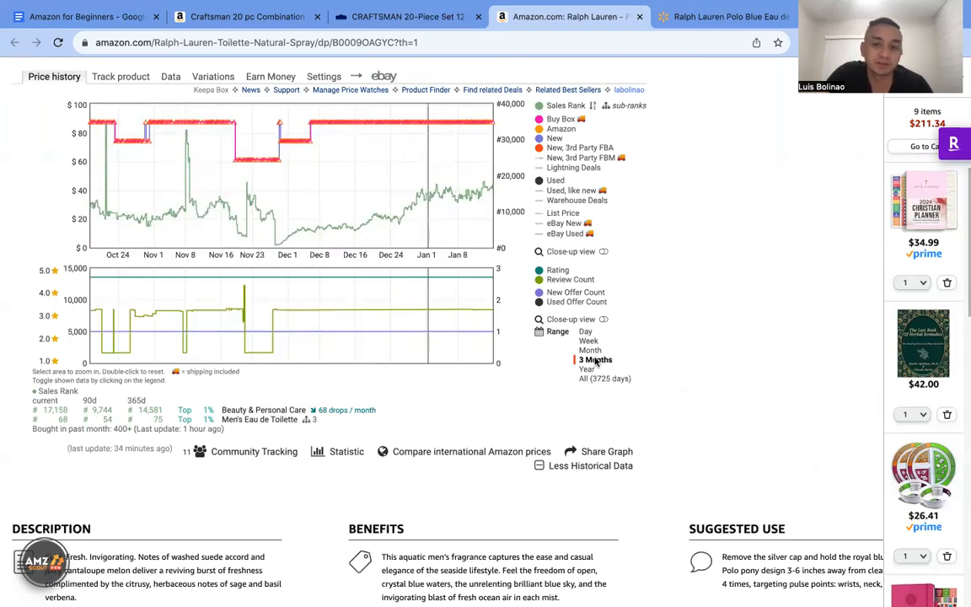
click(583, 370)
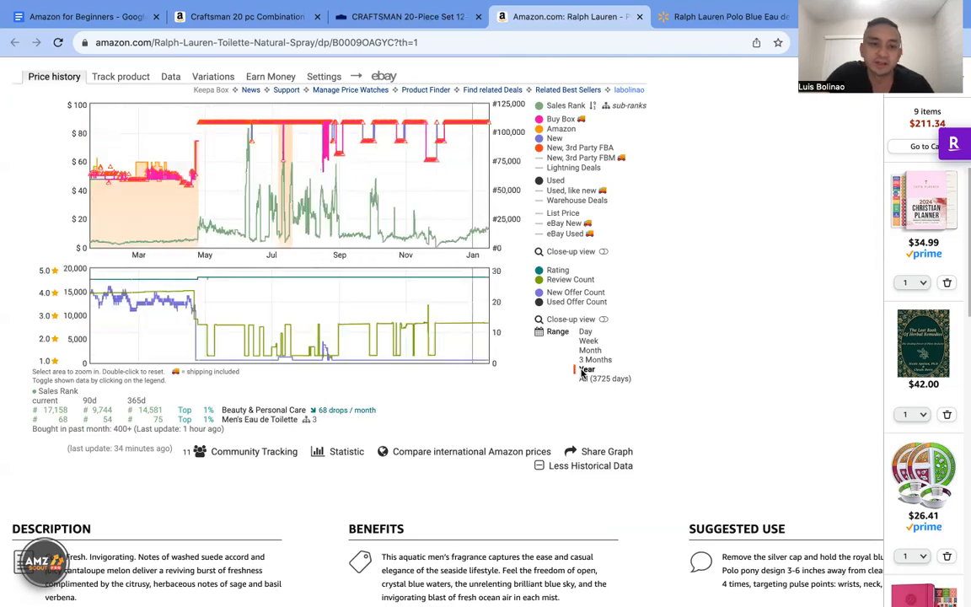
Step: Show the cologne's all-time Keepa price history, then review its SellerAmp profit figures, 30-day ranks and prices, and alerts
click(593, 381)
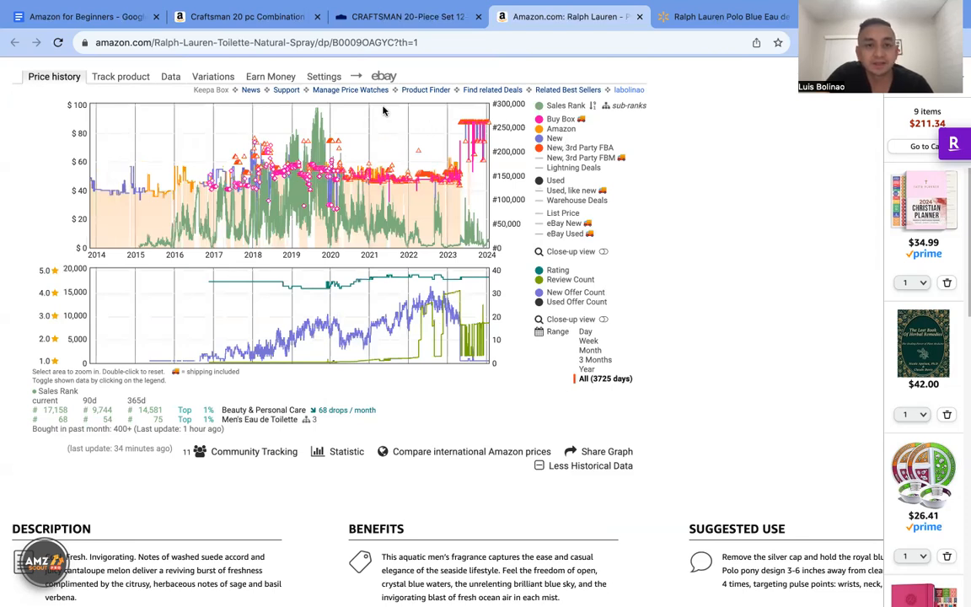
scroll(717, 269, up, 10)
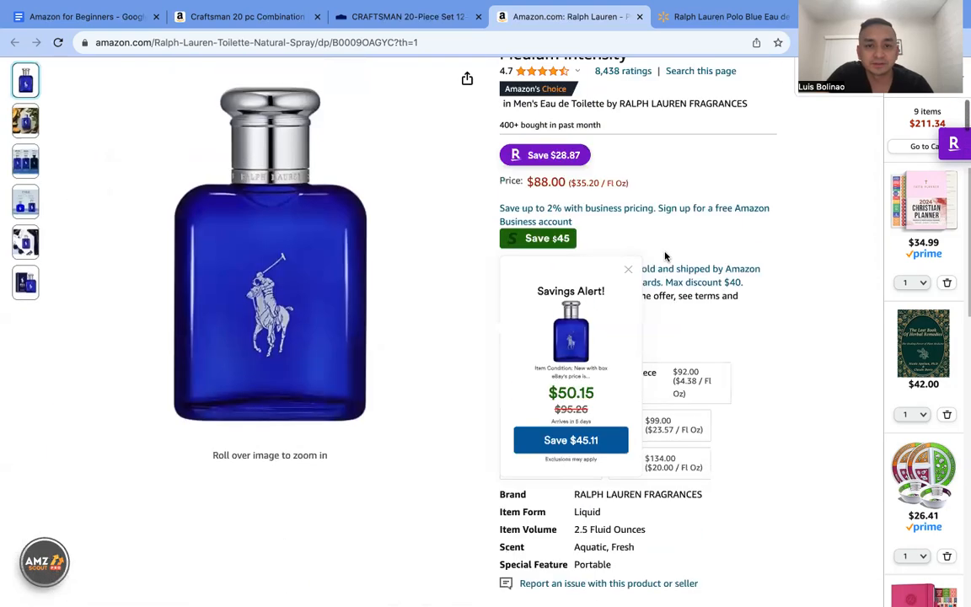
scroll(719, 291, up, 10)
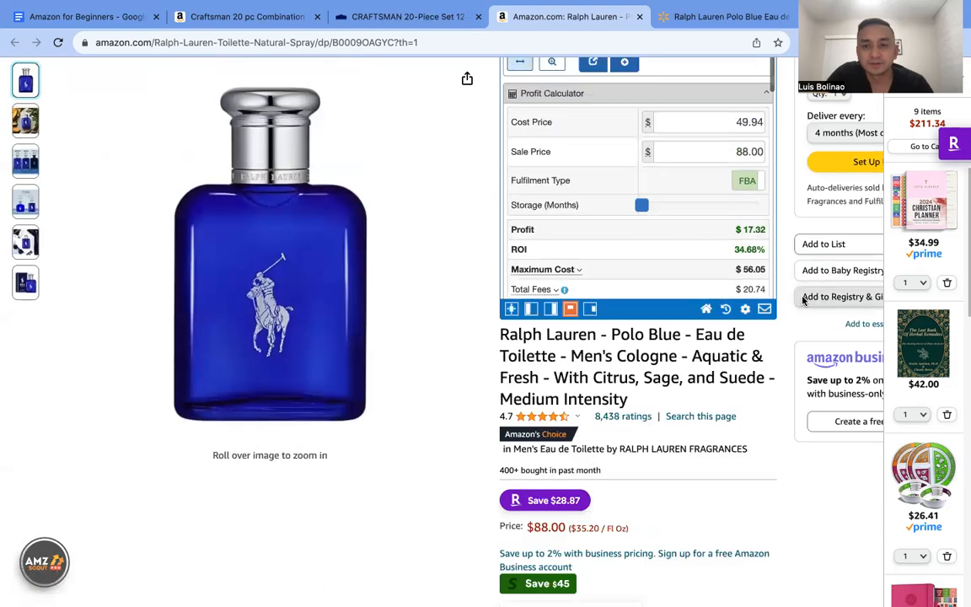
scroll(792, 302, up, 3)
scroll(758, 301, up, 1)
scroll(670, 299, down, 5)
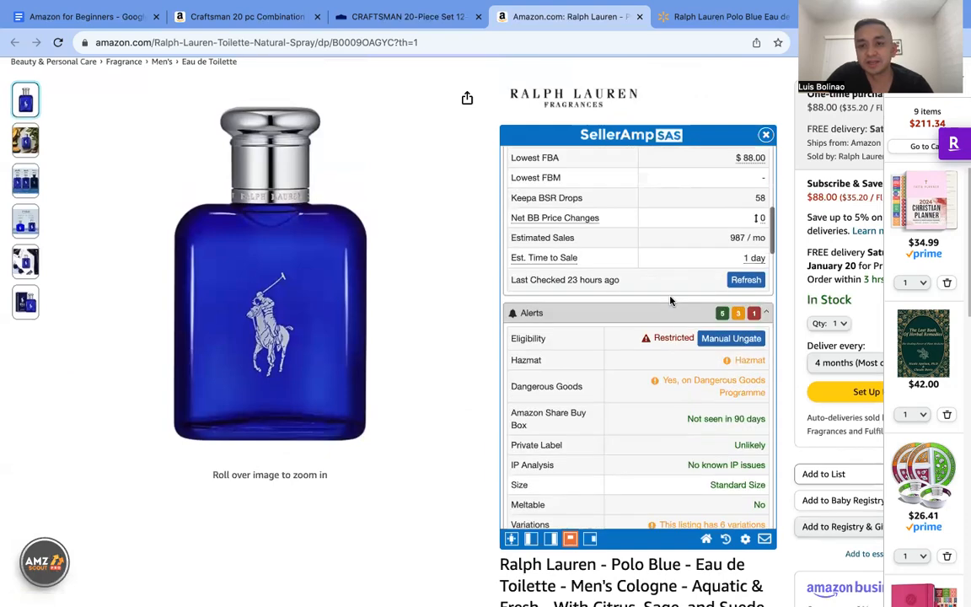
scroll(670, 299, up, 1)
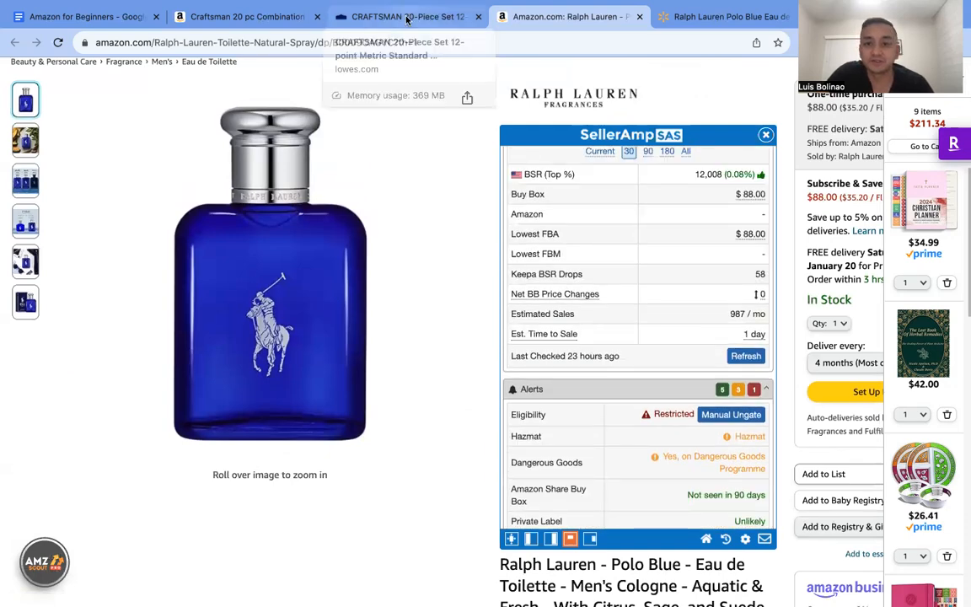
Step: Check the price of the CRAFTSMAN 20-piece metric combination wrench set on Lowe's
click(407, 18)
scroll(920, 301, down, 2)
scroll(920, 301, up, 4)
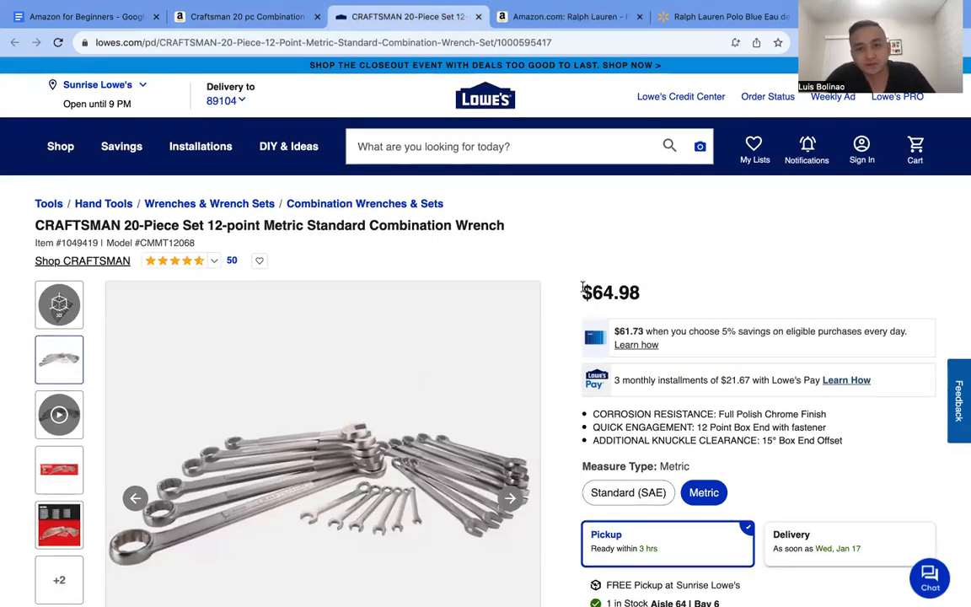
drag(581, 287, 679, 291)
Step: Set the cost price to 64.98 in SellerAmp on the Craftsman 20 pc wrench set's Amazon listing
click(239, 19)
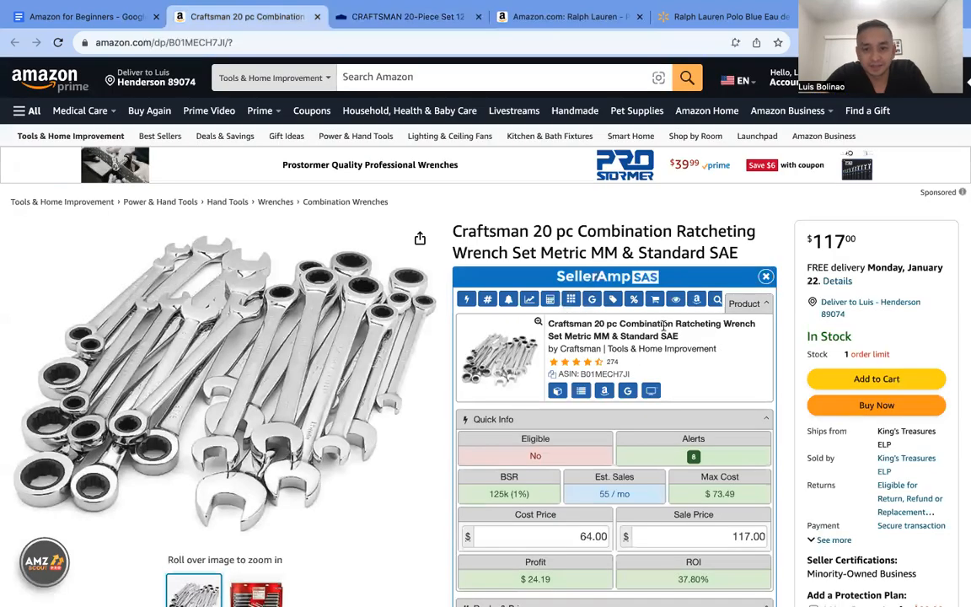
scroll(767, 348, down, 2)
click(558, 424)
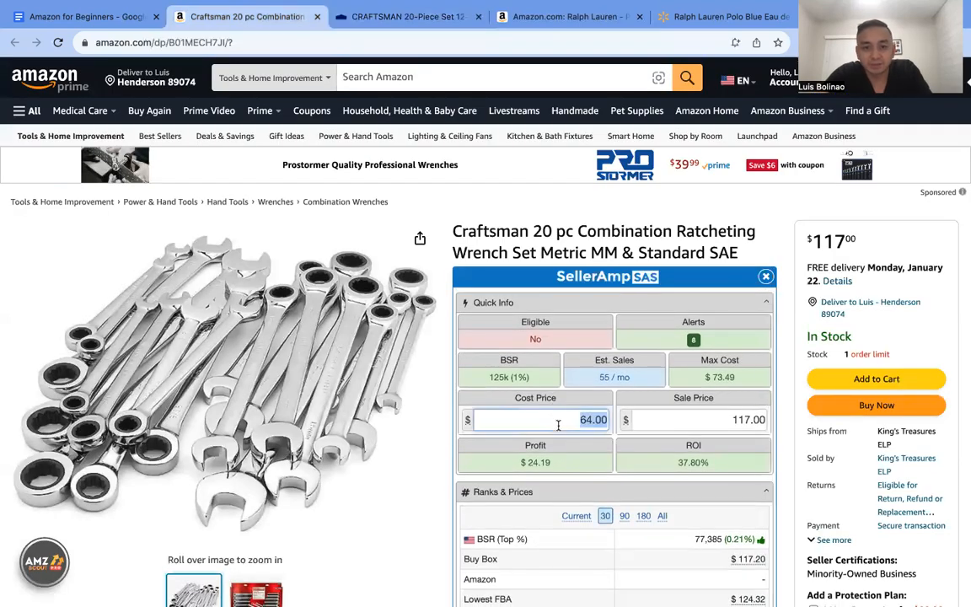
text(64.98)
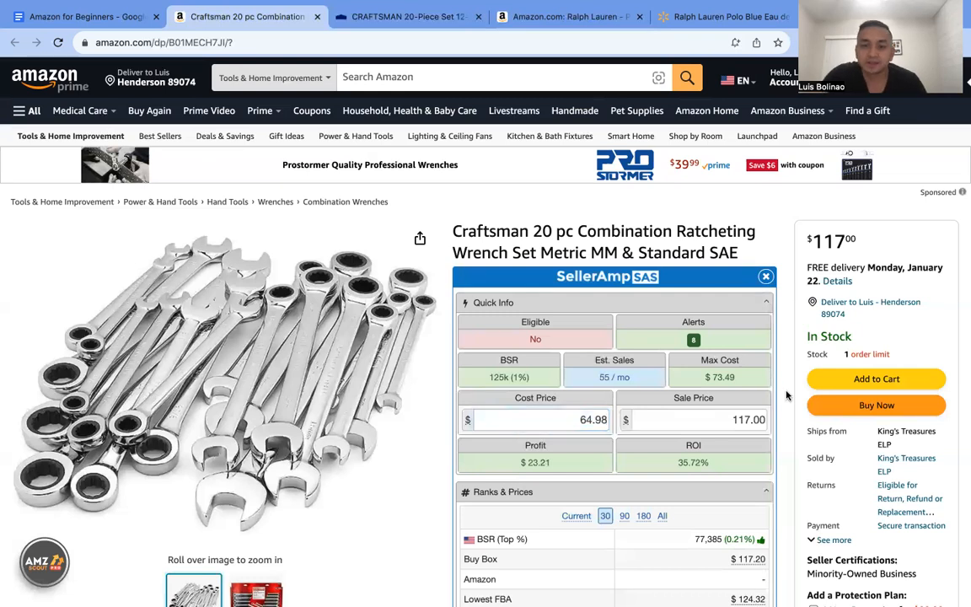
Step: Examine the wrench set's SellerAmp profit, ROI, ranks and prices, alerts, and the competing offers with their stock
scroll(786, 396, down, 1)
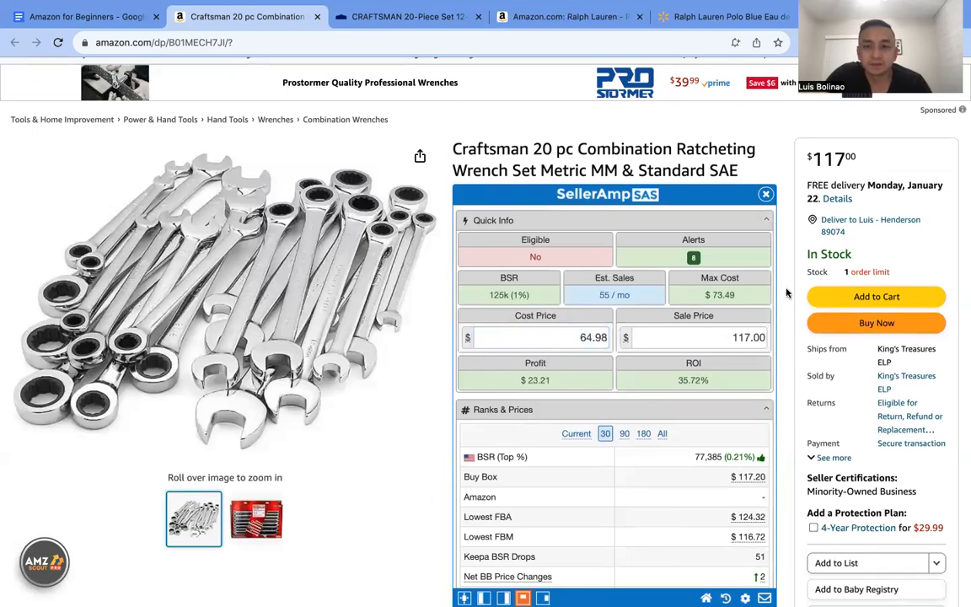
scroll(773, 301, down, 3)
scroll(774, 301, up, 3)
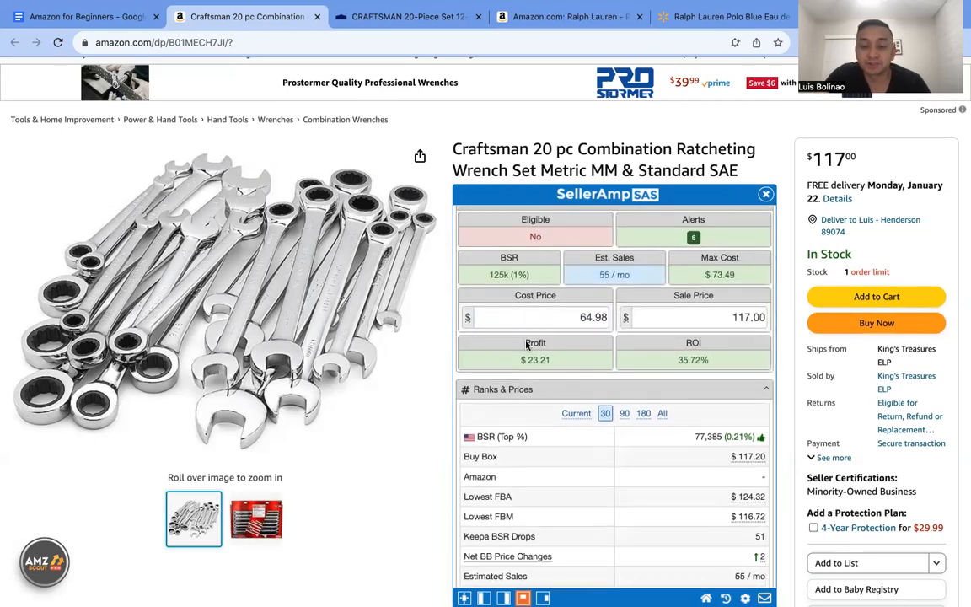
scroll(786, 358, down, 3)
scroll(646, 310, down, 10)
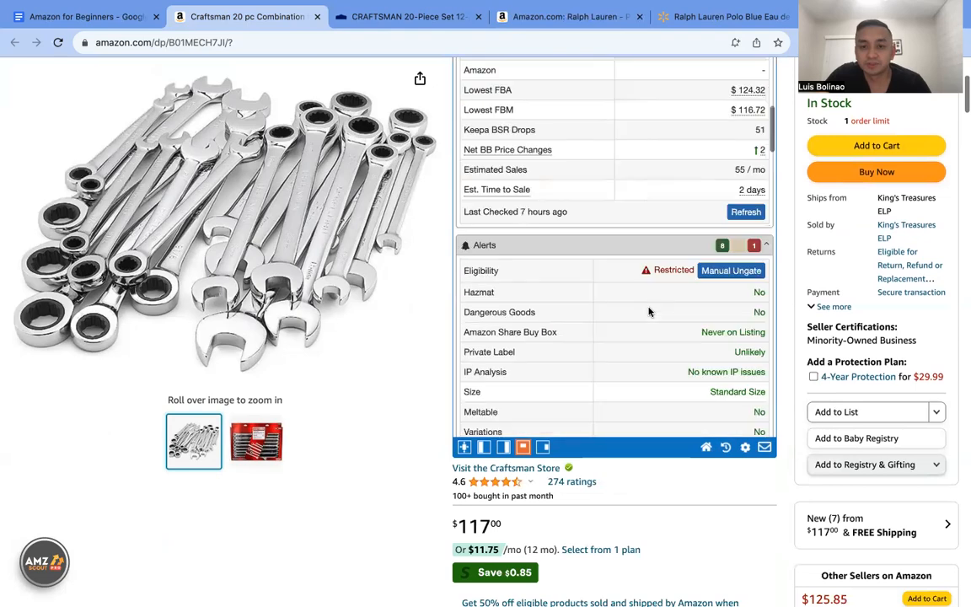
scroll(580, 259, down, 10)
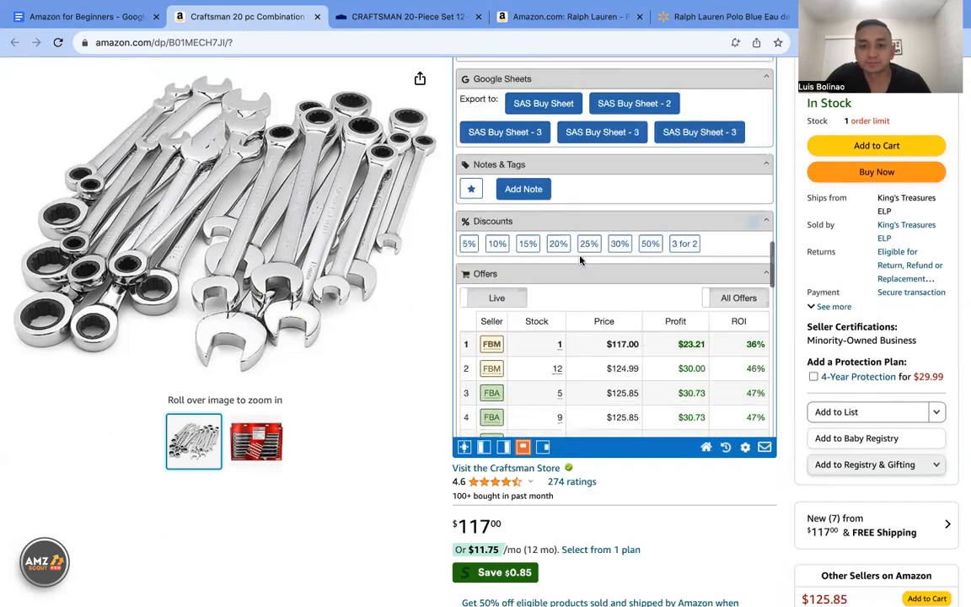
scroll(622, 260, down, 2)
scroll(622, 261, up, 10)
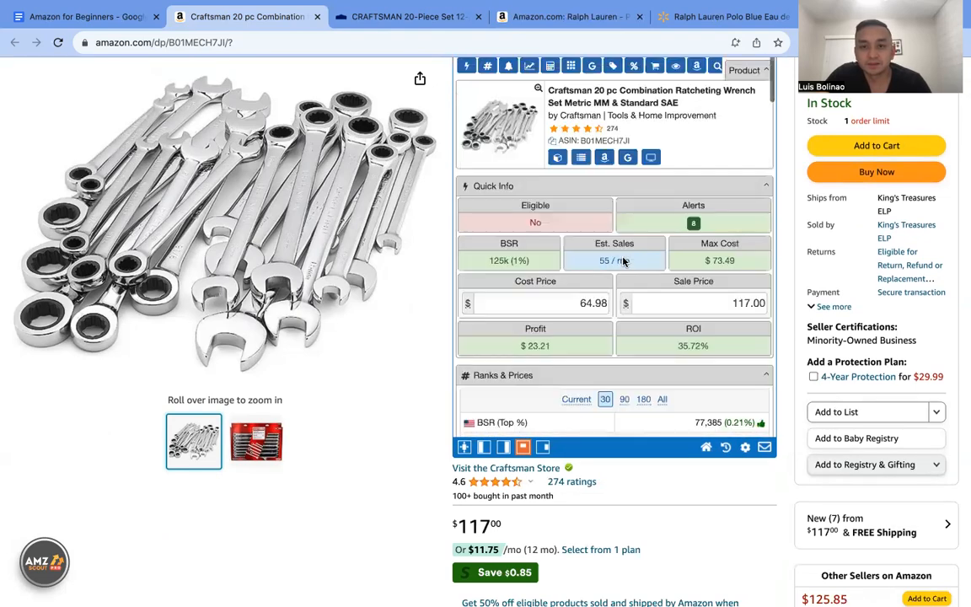
scroll(610, 260, down, 15)
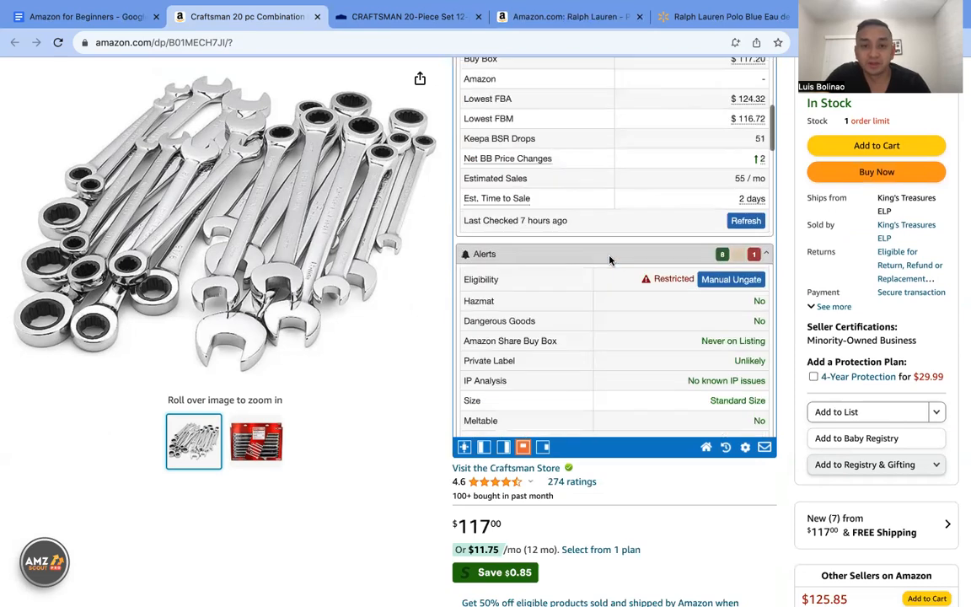
scroll(610, 260, down, 5)
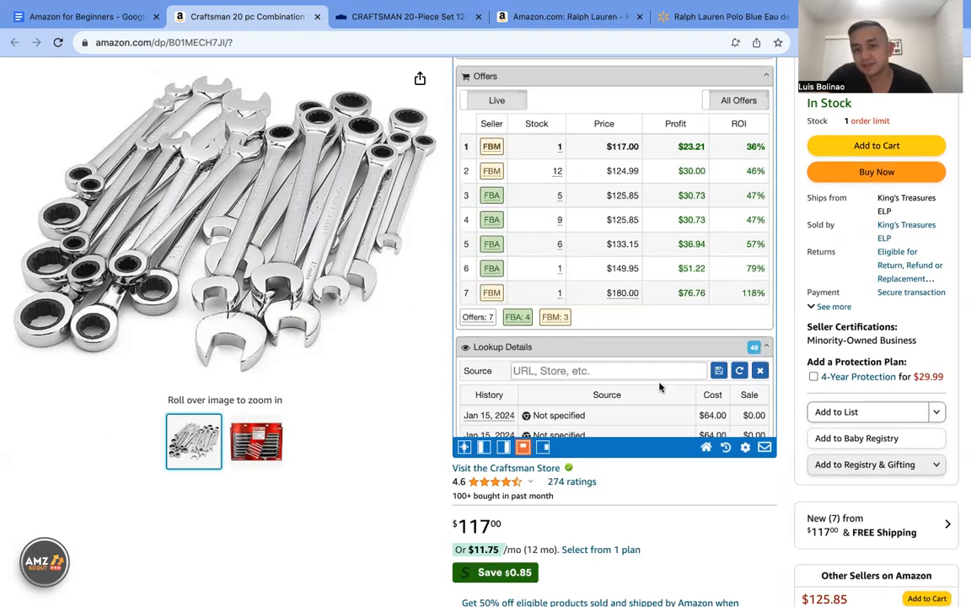
Step: Review the wrench set's three-month Keepa price and offer-count history and recheck the competing sellers' stock in SellerAmp
scroll(785, 407, down, 15)
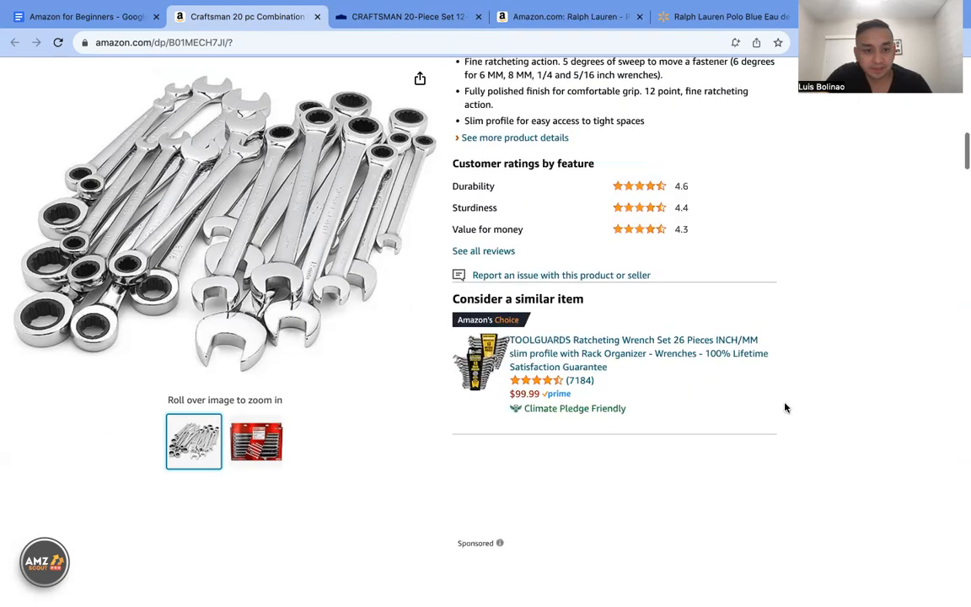
scroll(785, 408, down, 2)
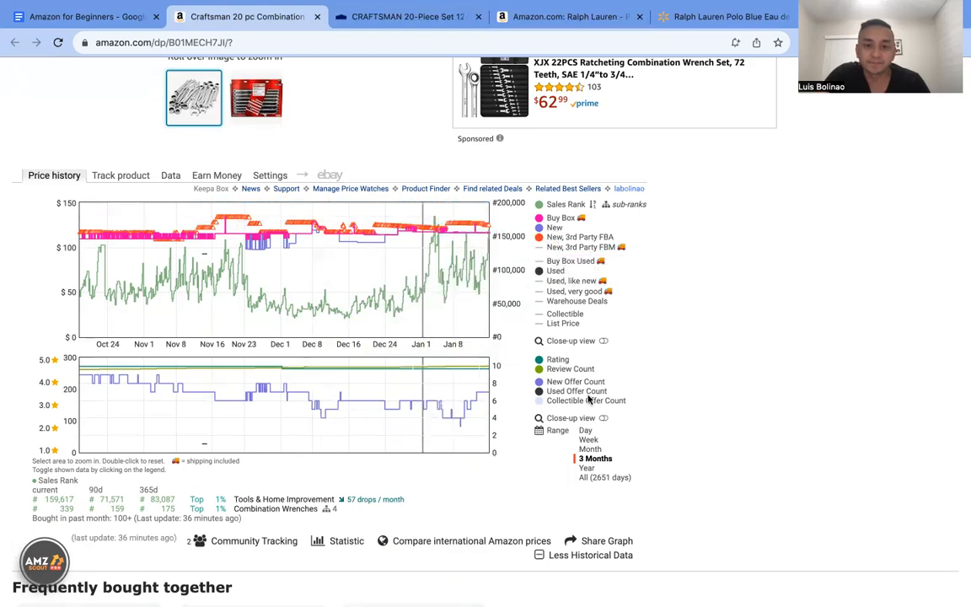
scroll(666, 244, up, 5)
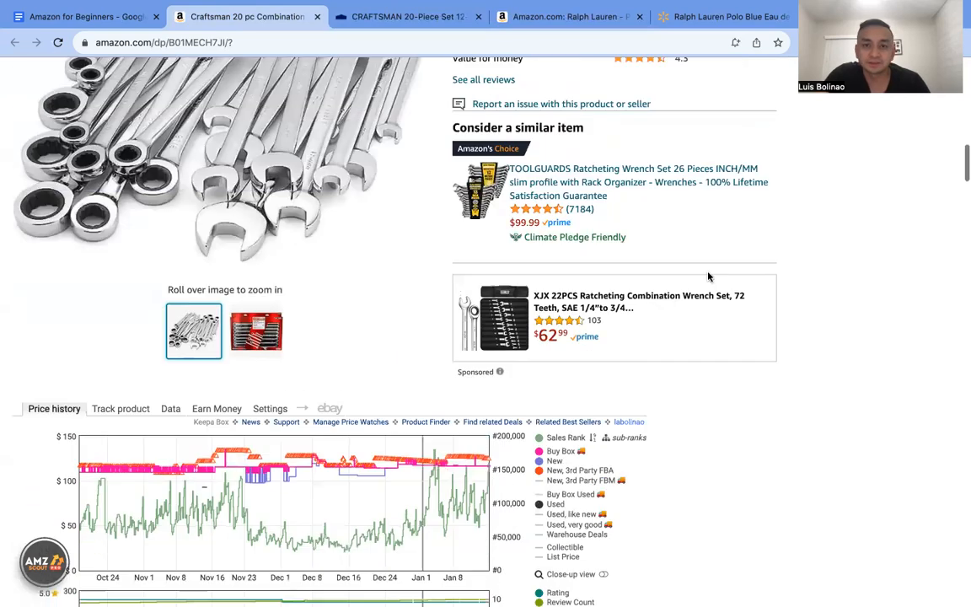
scroll(741, 299, up, 10)
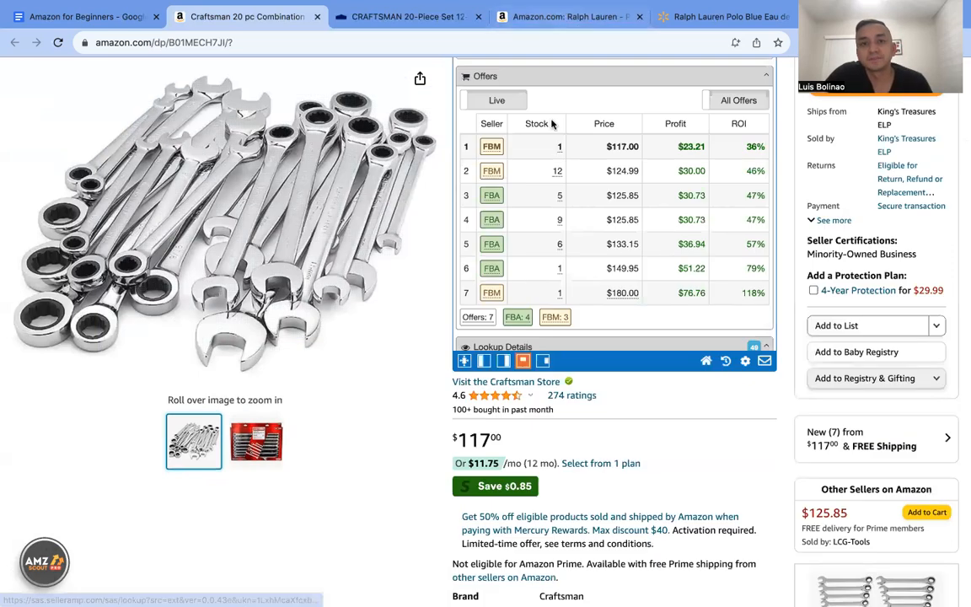
mouse_move(331, 87)
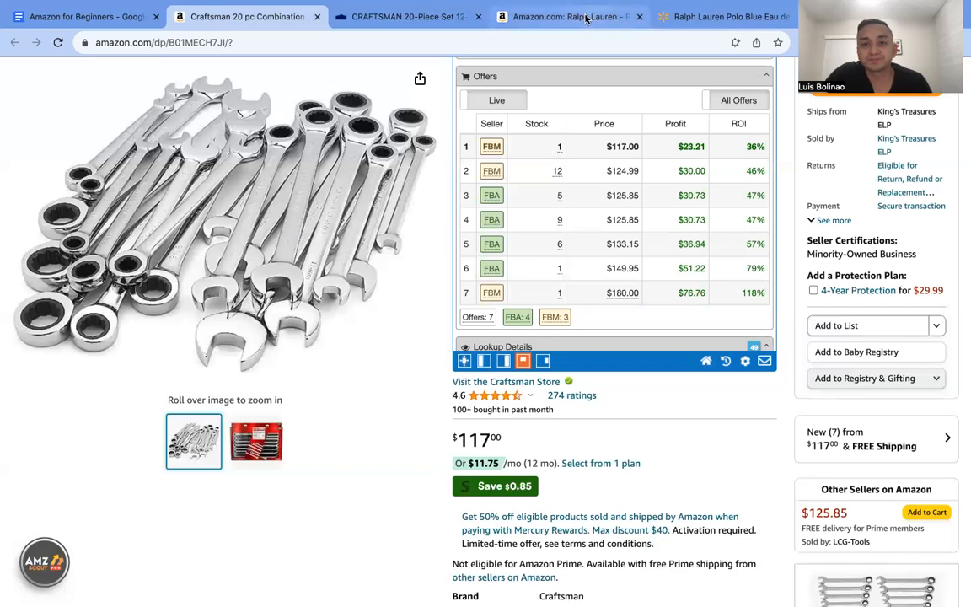
Step: Recheck the Ralph Lauren cologne's SellerAmp profit, alerts, competing offers and stock for comparison with the wrench set
click(587, 19)
scroll(608, 328, up, 5)
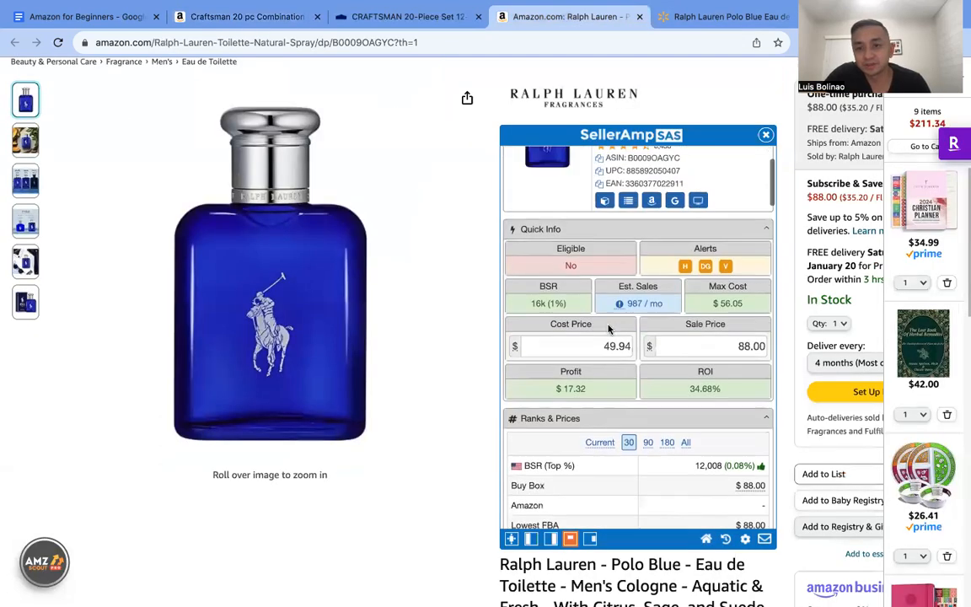
scroll(779, 297, down, 2)
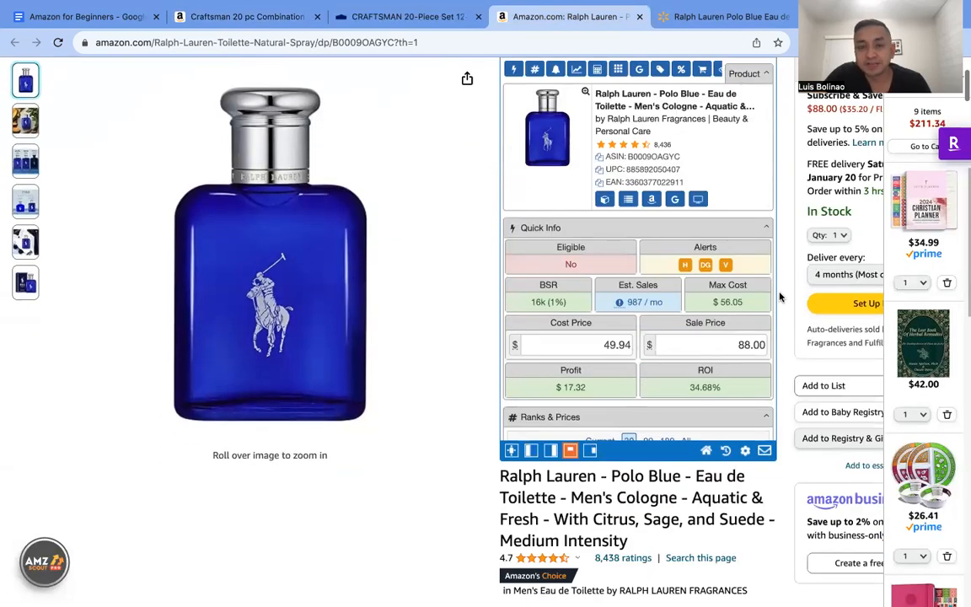
scroll(608, 295, down, 15)
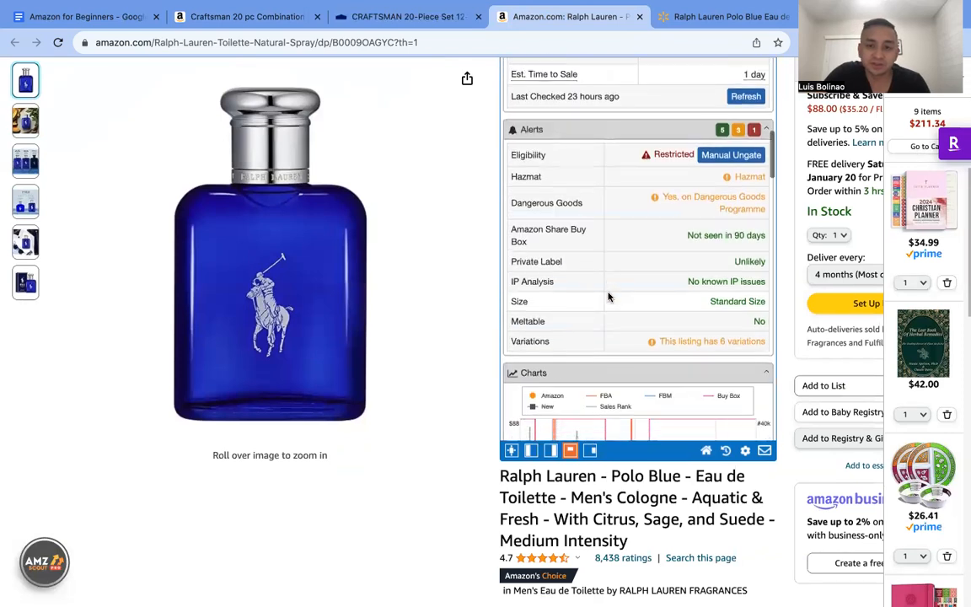
scroll(608, 296, down, 8)
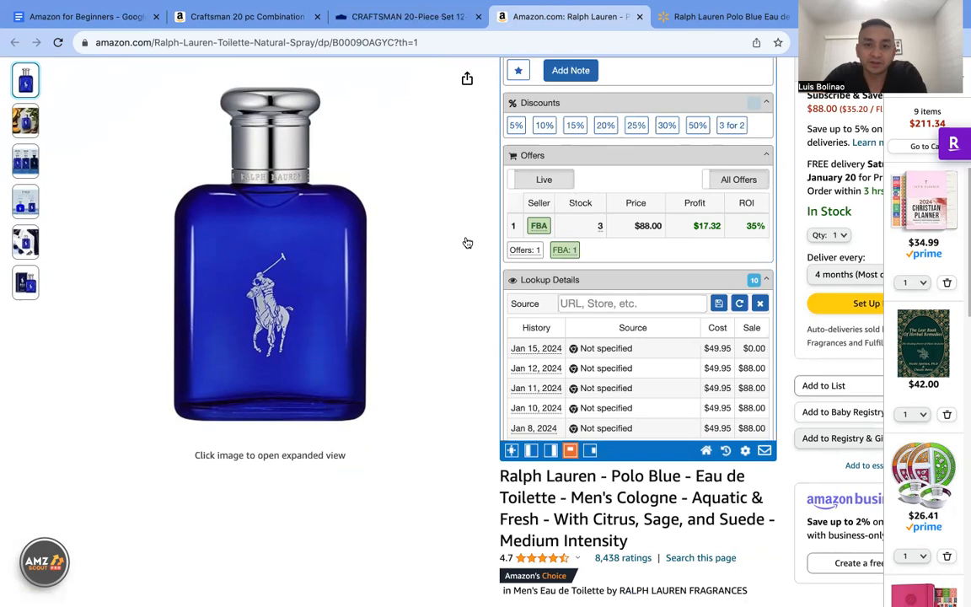
scroll(466, 242, up, 2)
scroll(467, 242, up, 2)
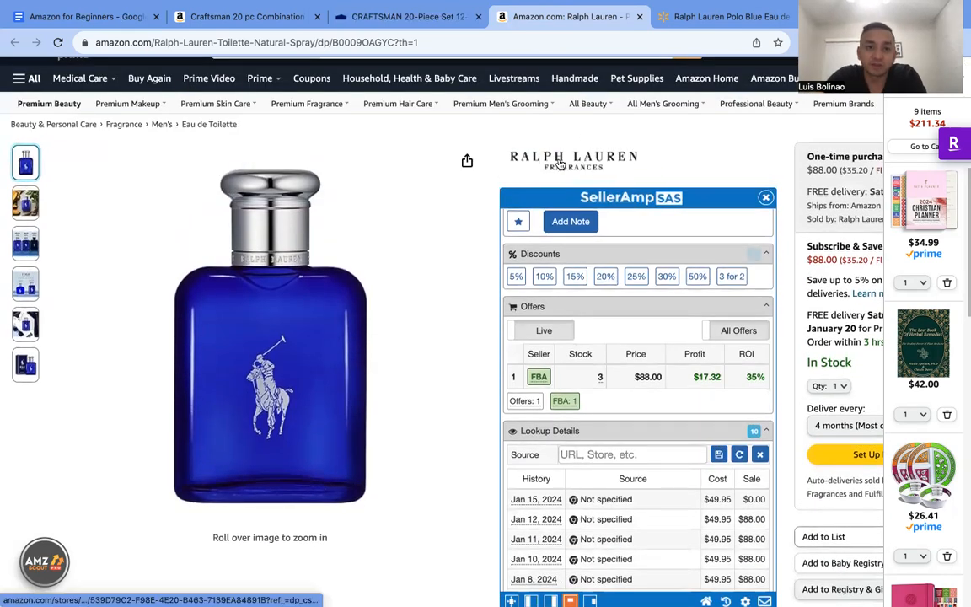
scroll(625, 252, down, 1)
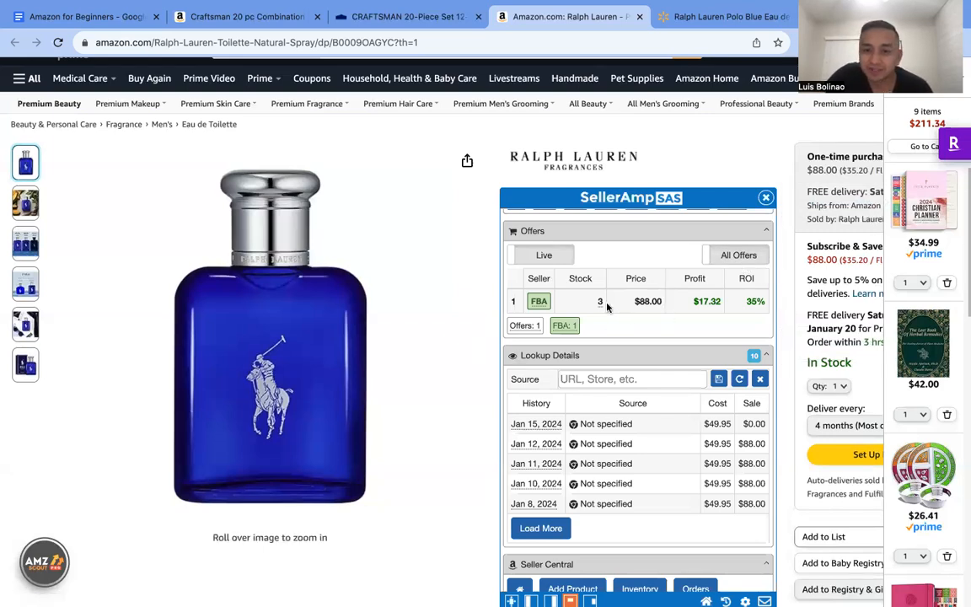
scroll(576, 318, up, 15)
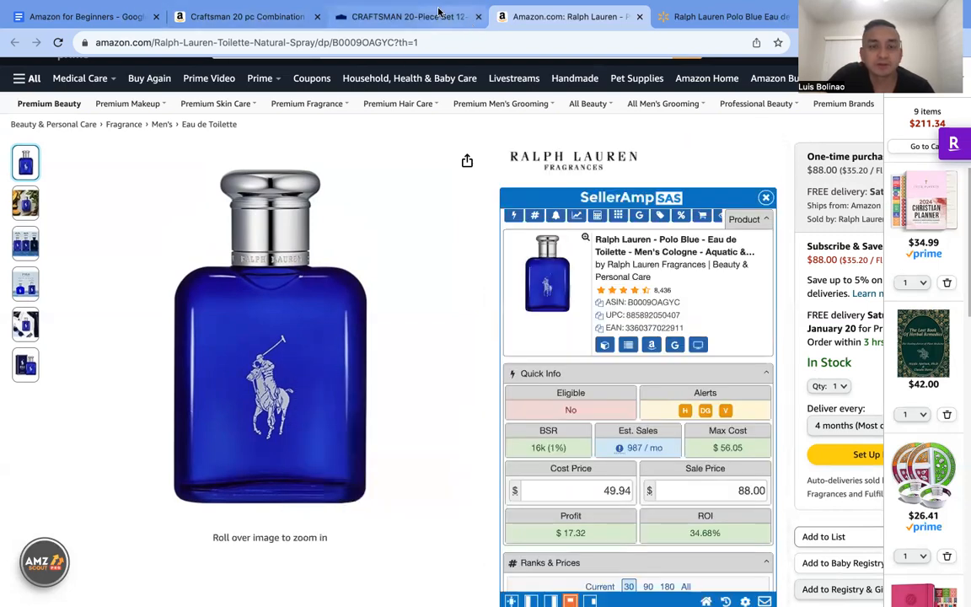
Step: Revisit the wrench set's Lowe's page and its competing offers on the Amazon listing
click(403, 19)
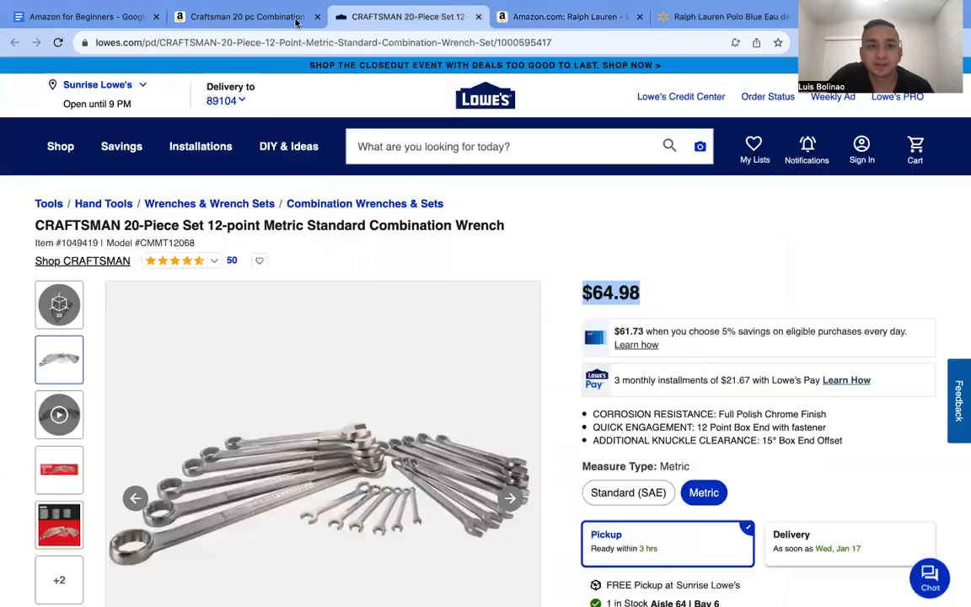
click(227, 17)
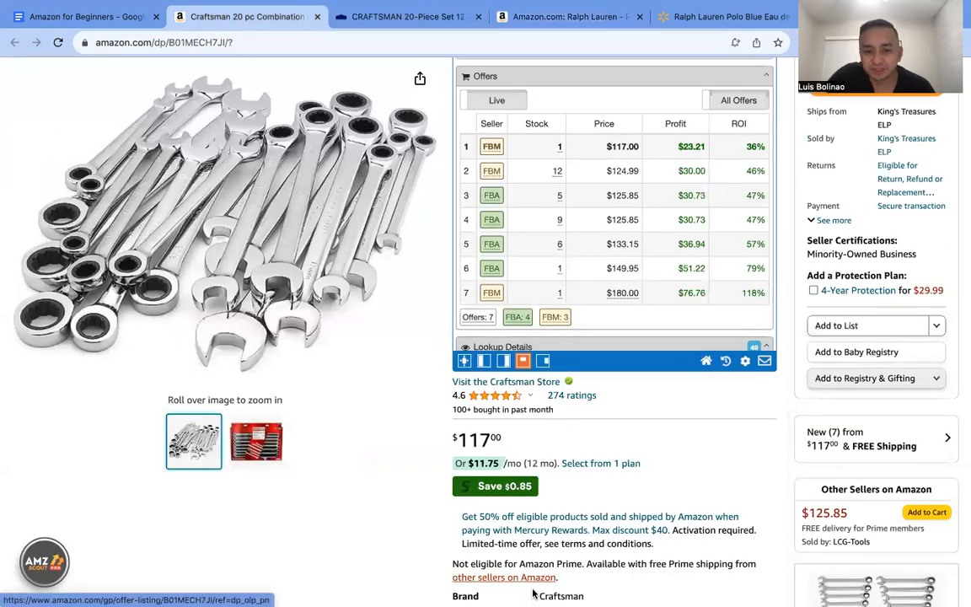